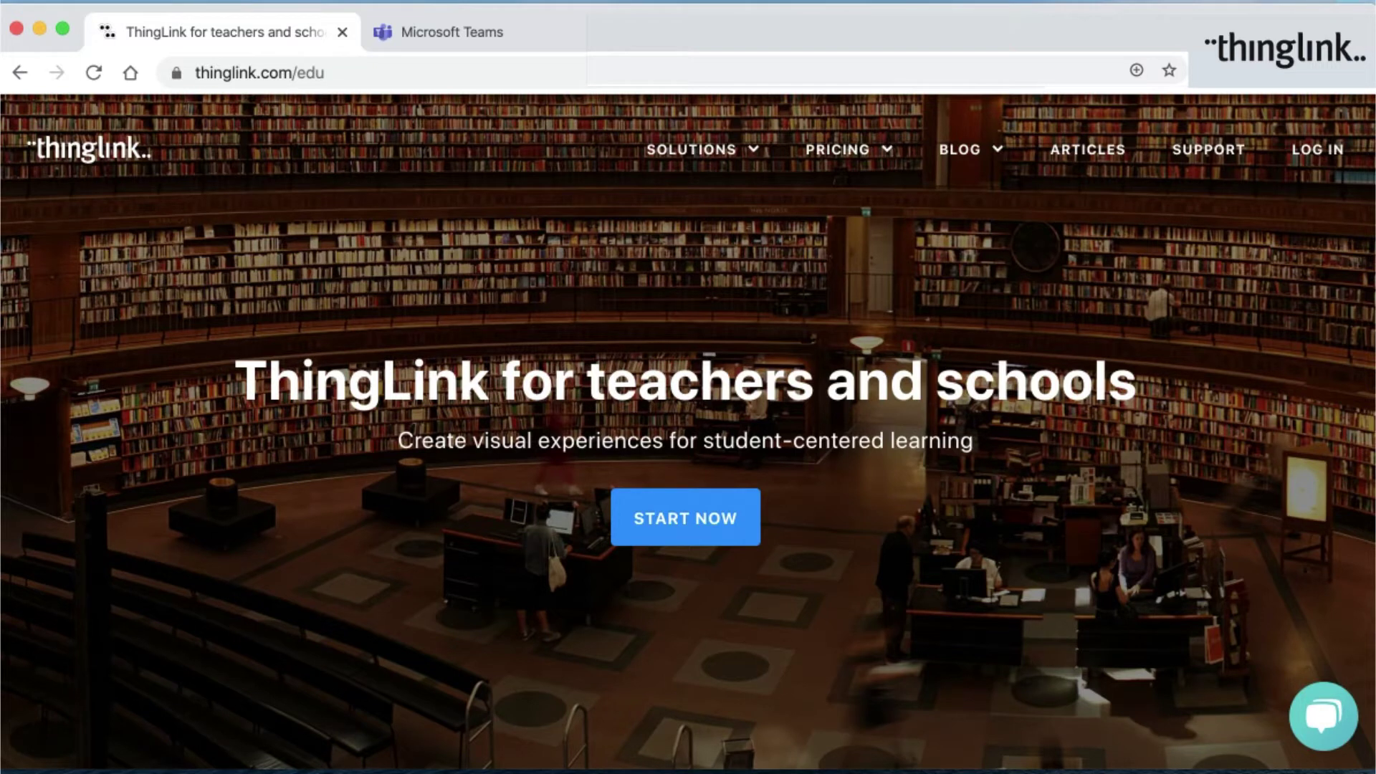
From thinglink.com/edu, use START NOW to reach the Sign up page.
click(262, 72)
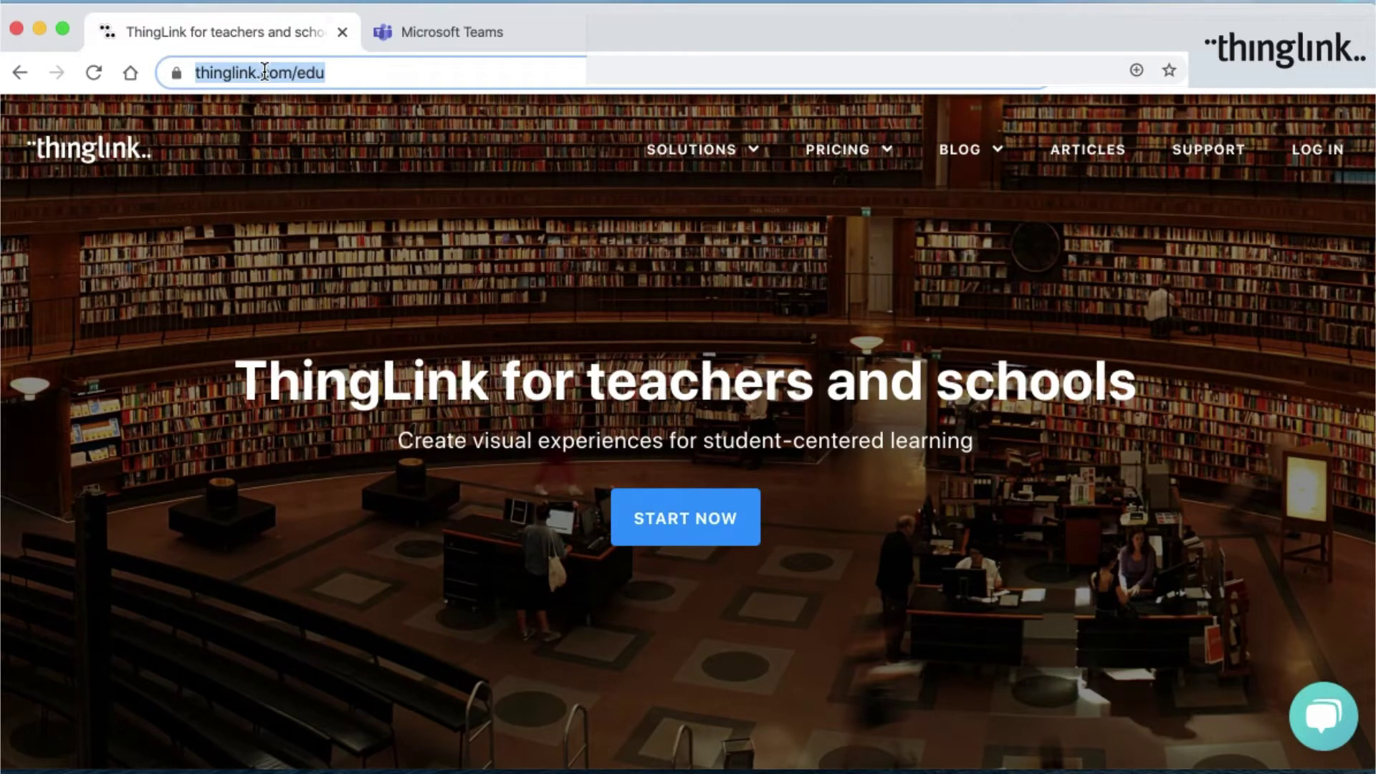
click(691, 517)
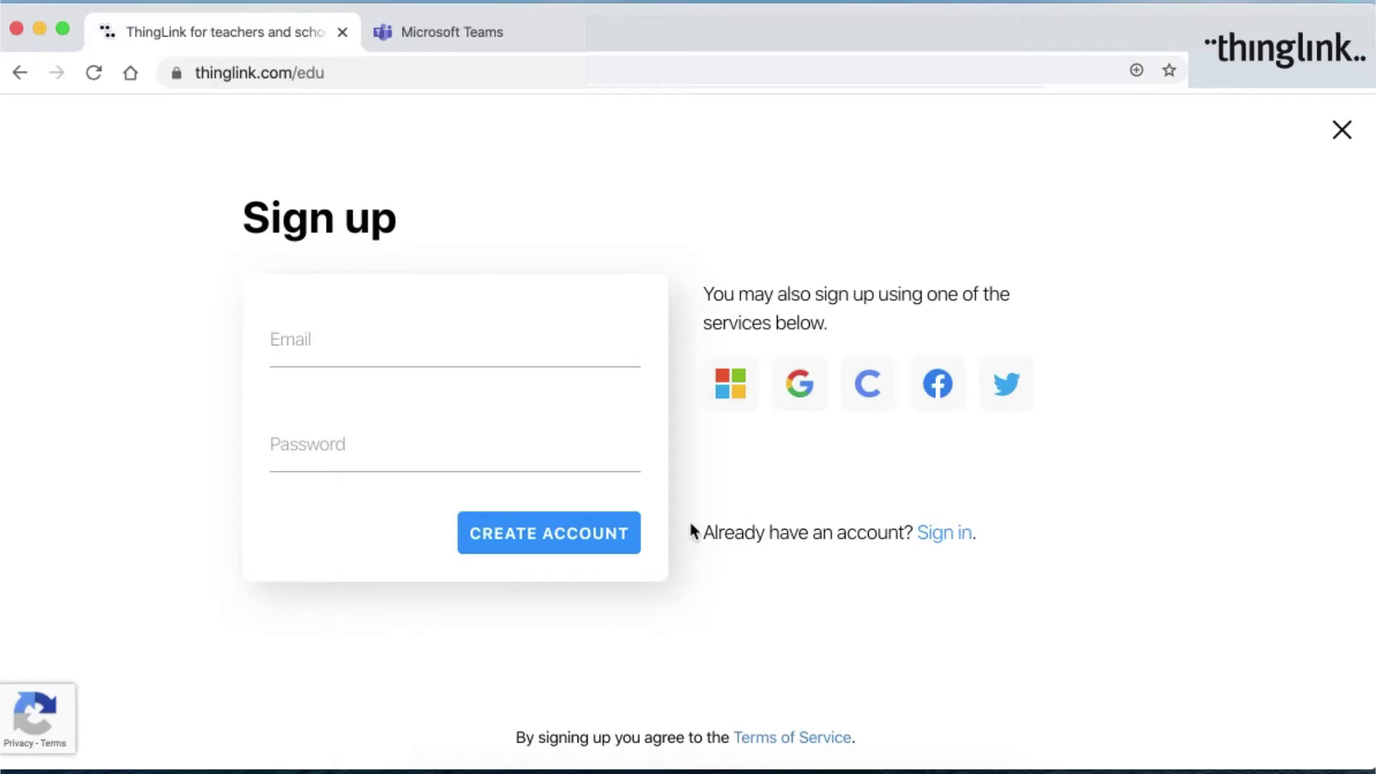
Sign up through the Microsoft option, choosing the user's Microsoft account from the account list.
click(728, 392)
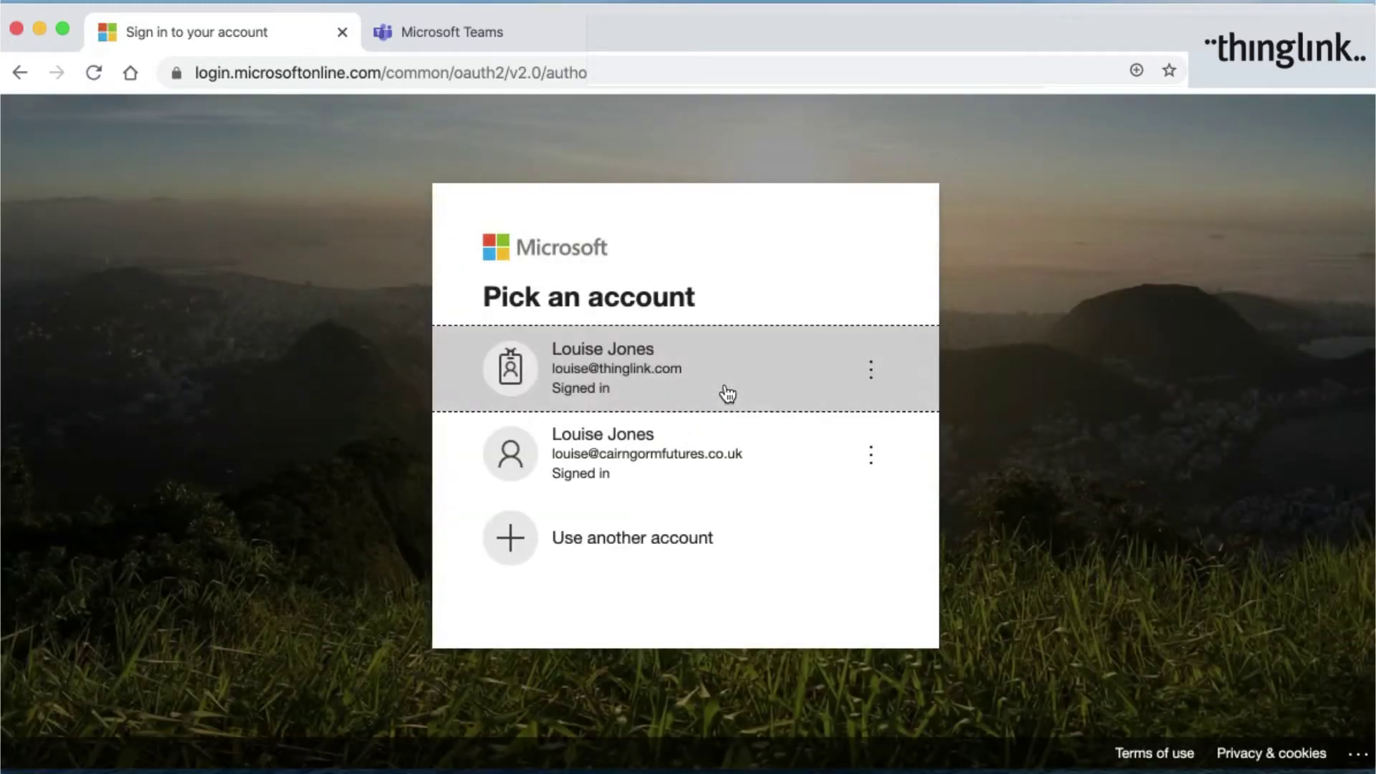
click(681, 465)
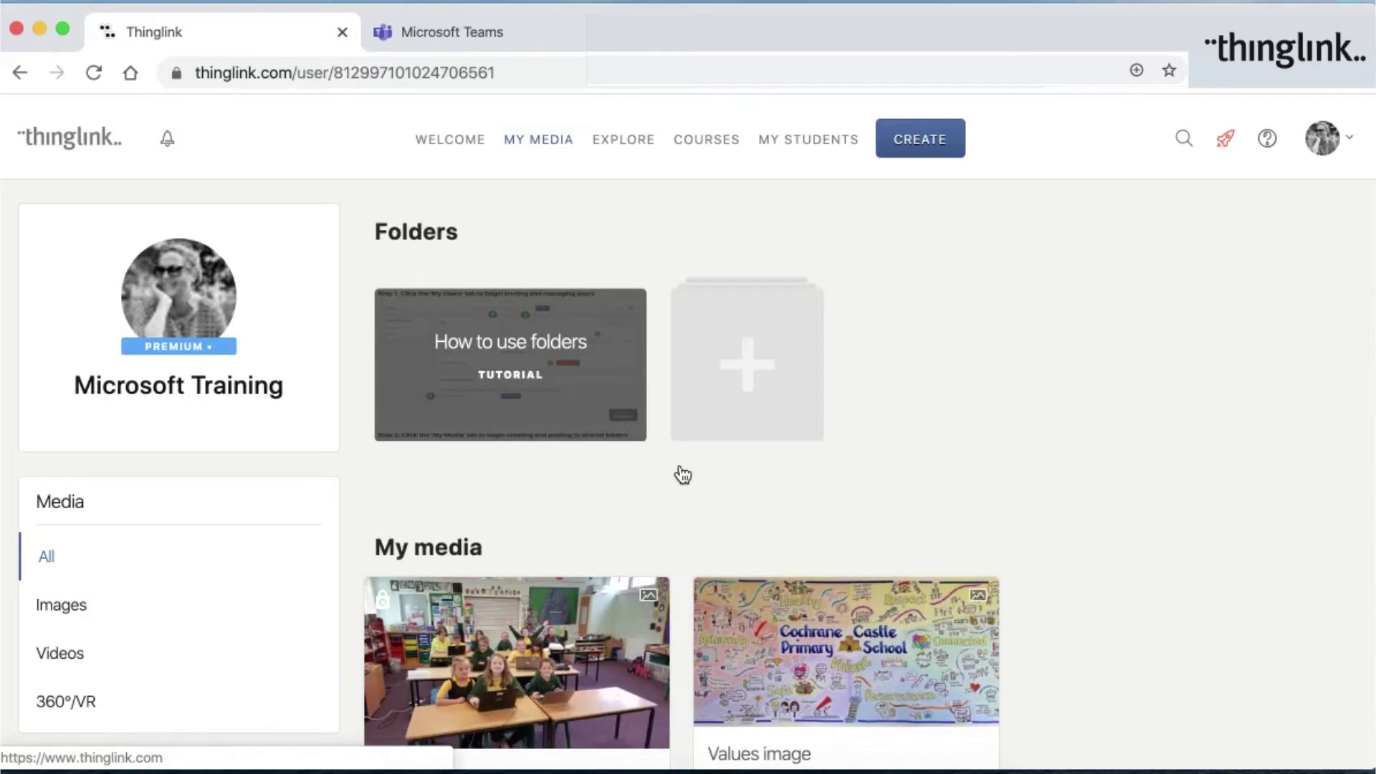
Switch to the Microsoft Teams tab showing Manage teams with the Thinglink team.
click(521, 30)
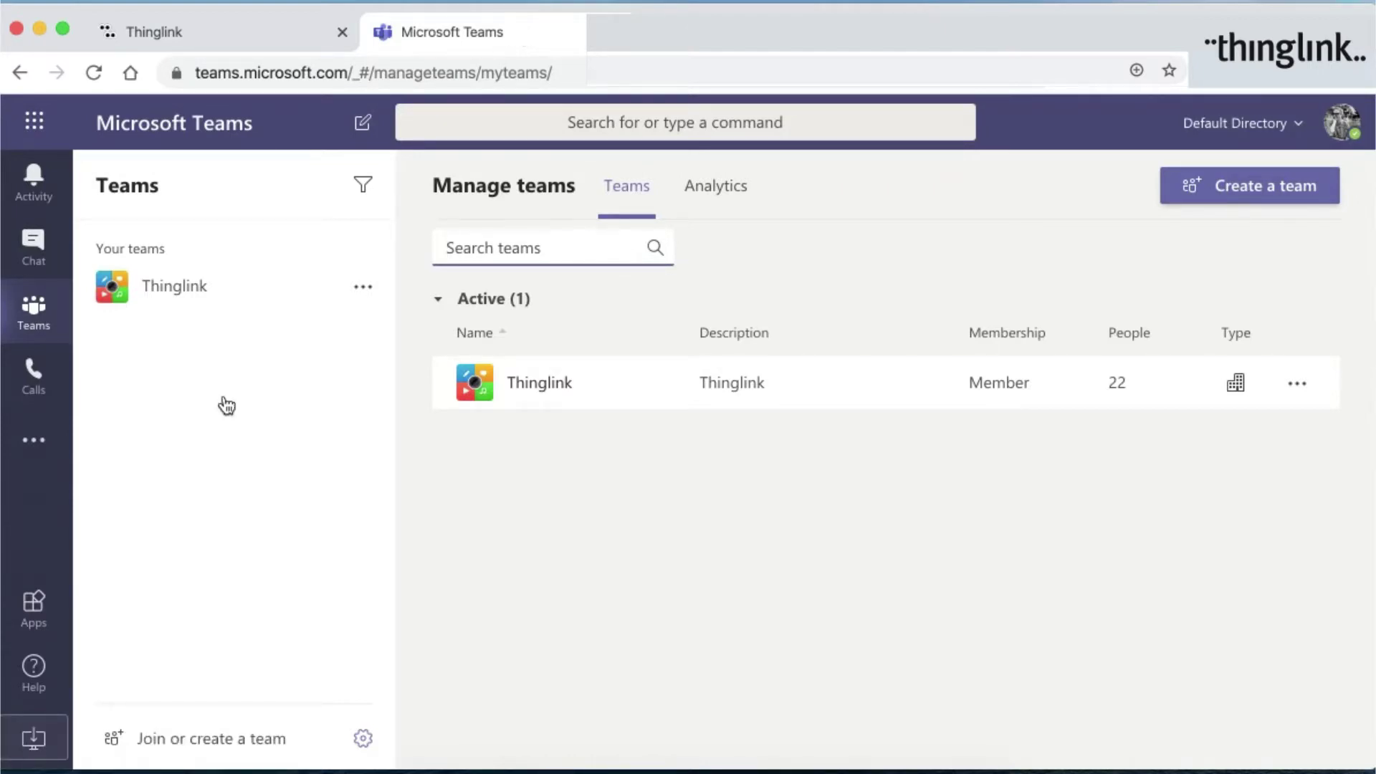
Search Teams Apps for 'thing' and add and open the Thinglink app.
click(32, 611)
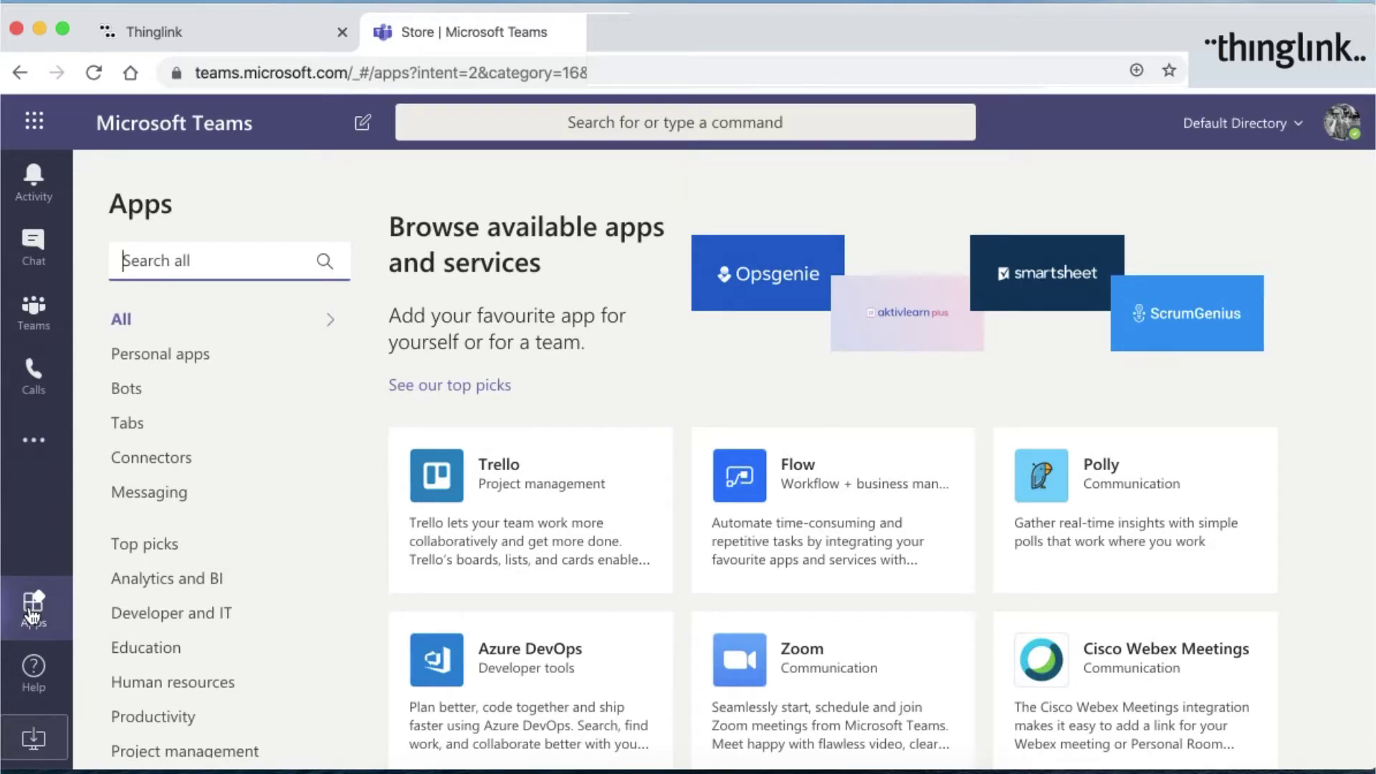
text(t)
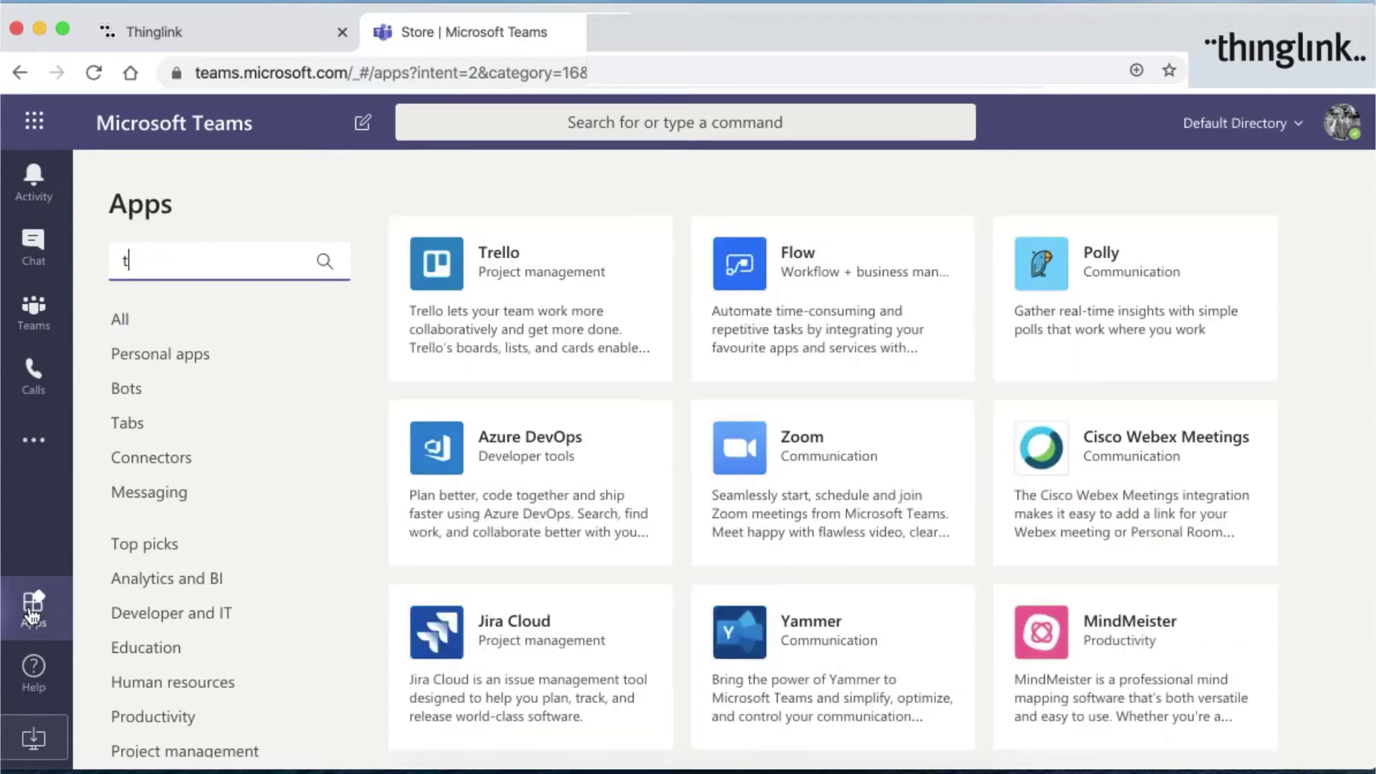
text(hing)
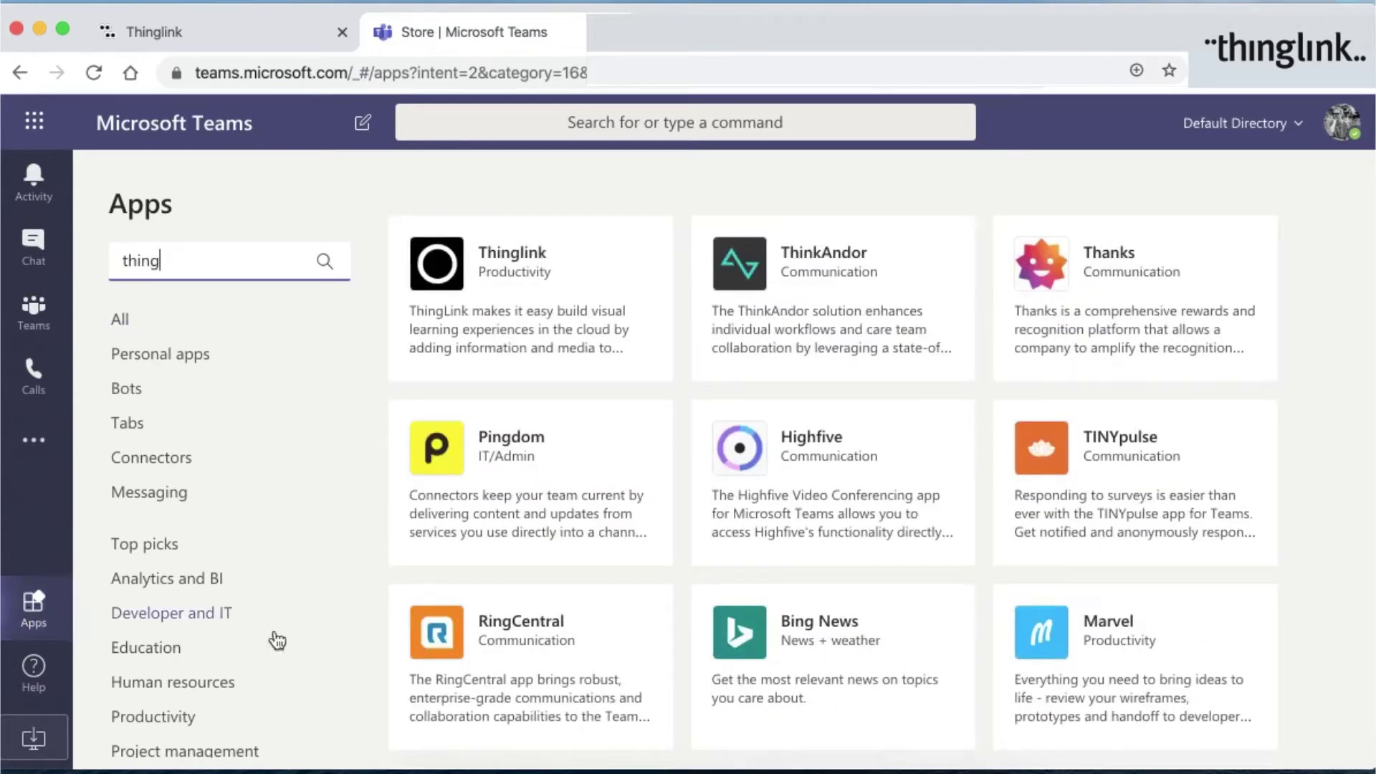
click(531, 282)
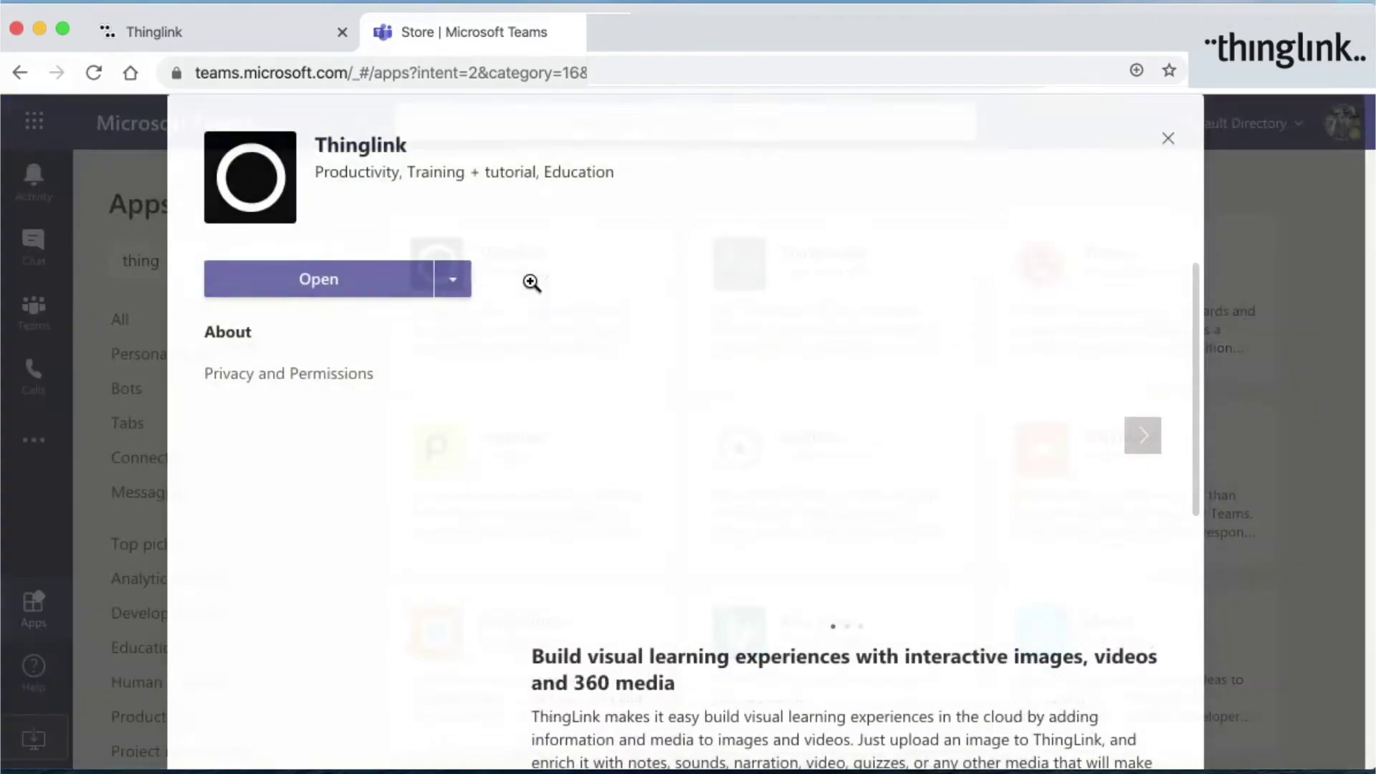
click(355, 290)
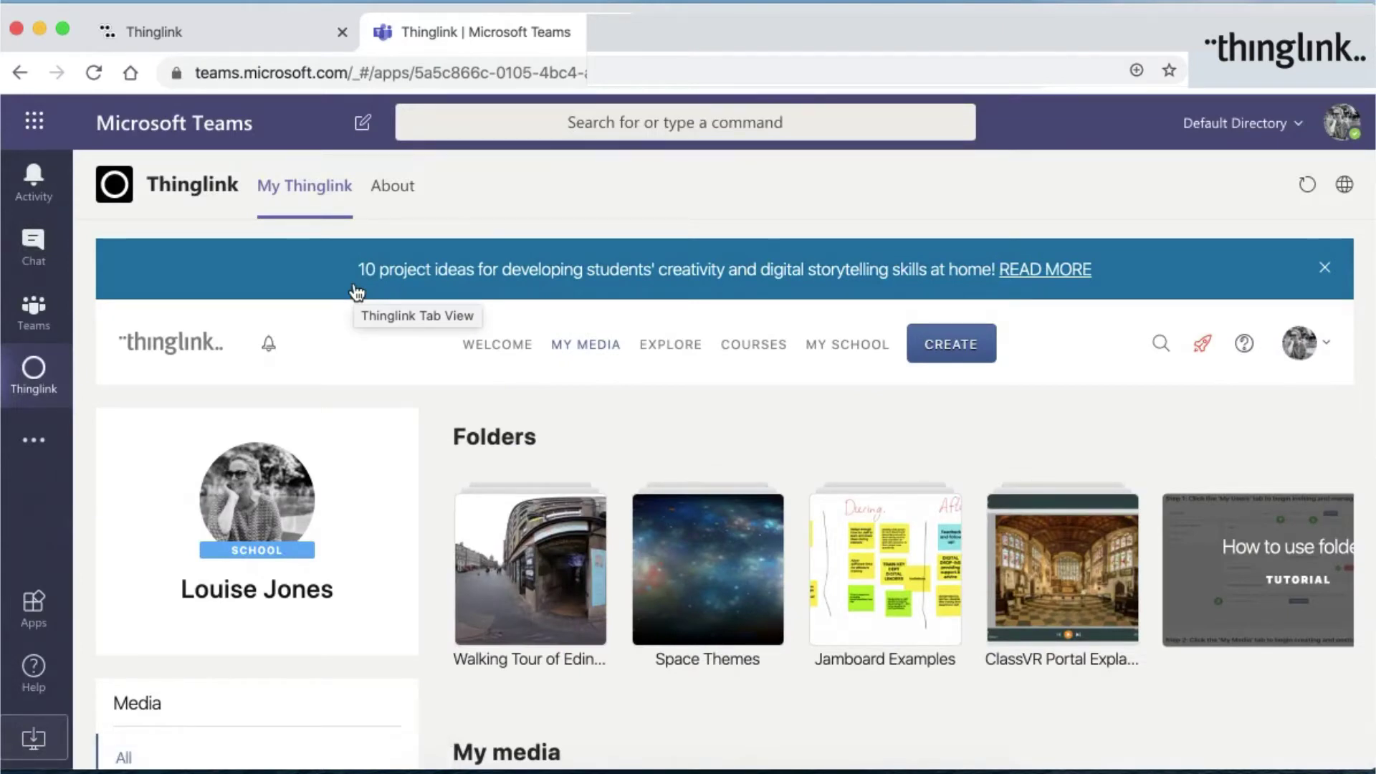
Return to the Thinglink browser tab and go to the WELCOME page.
click(171, 38)
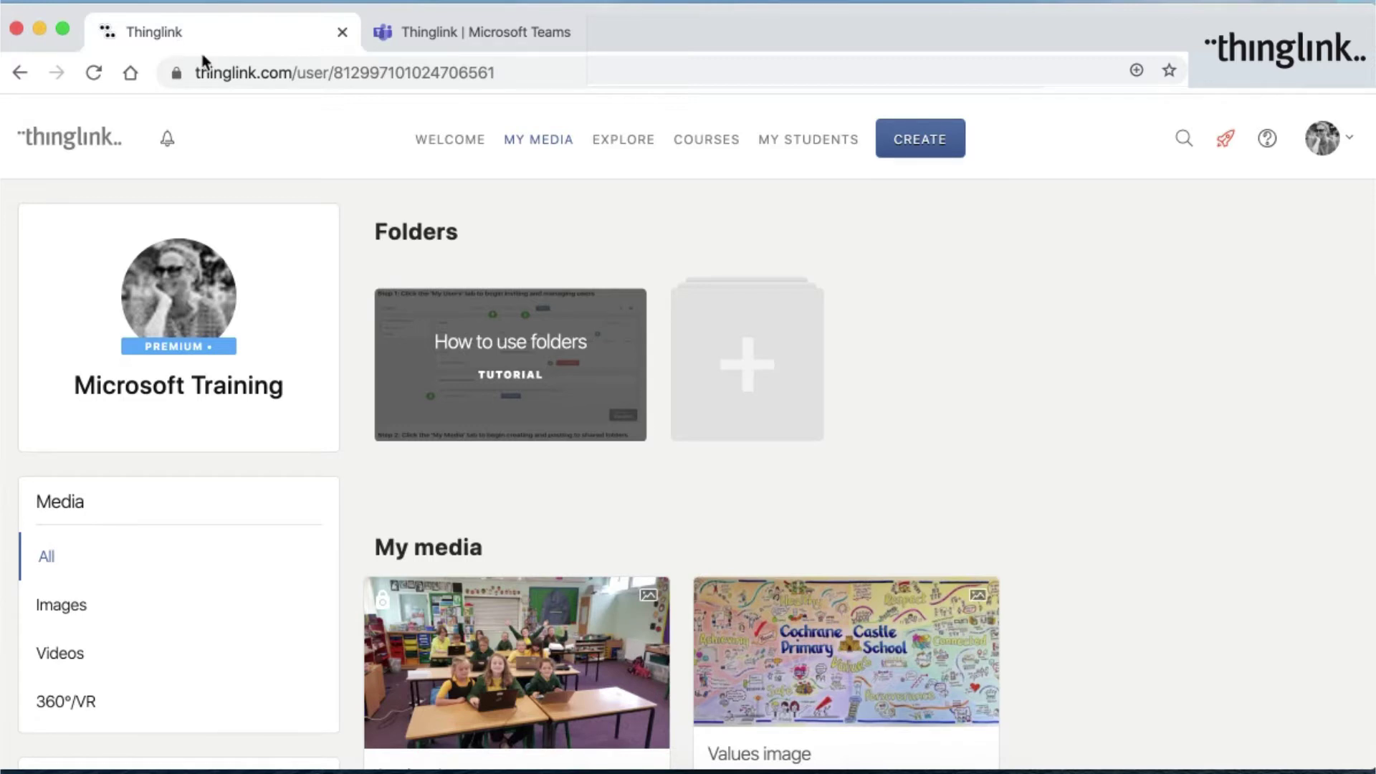
click(460, 141)
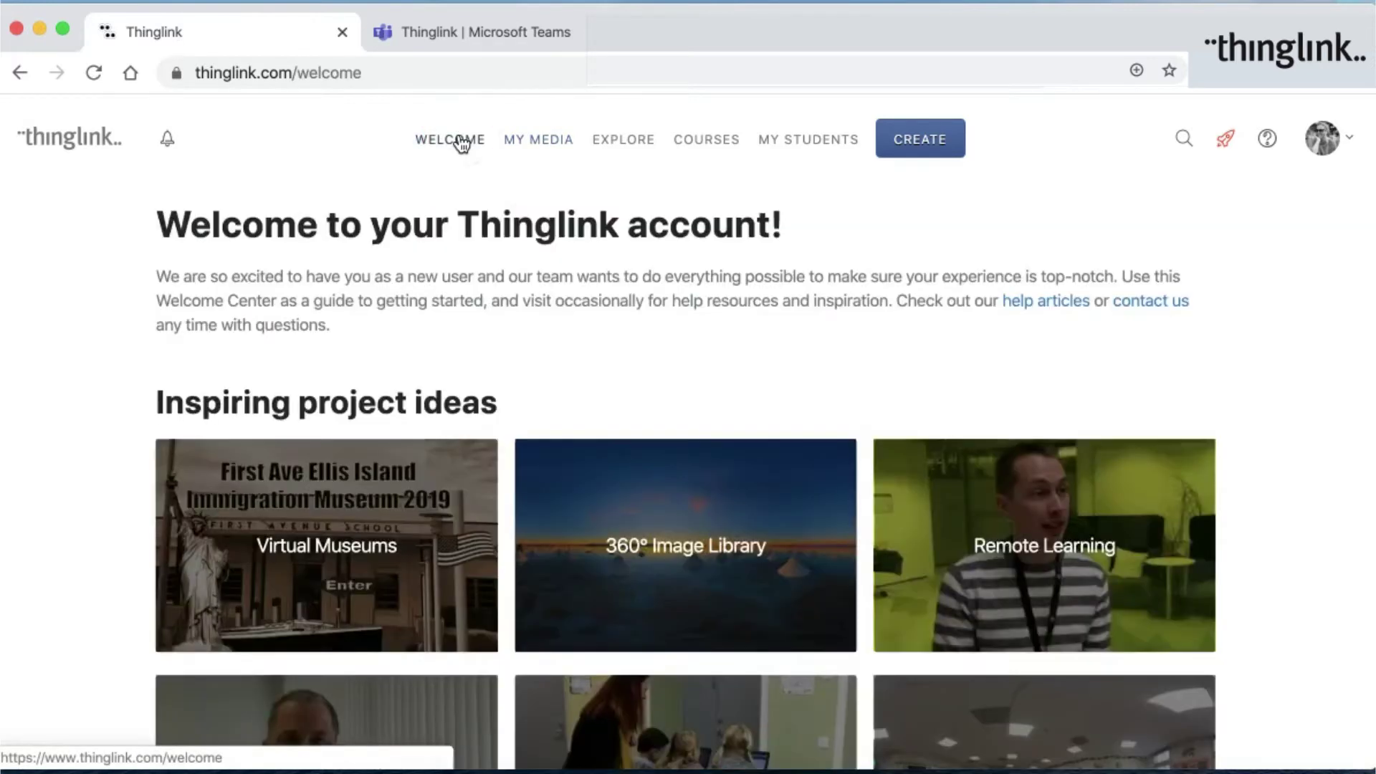
Review the project ideas, live support and how-to videos, then go back to MY MEDIA.
scroll(609, 351, down, 3)
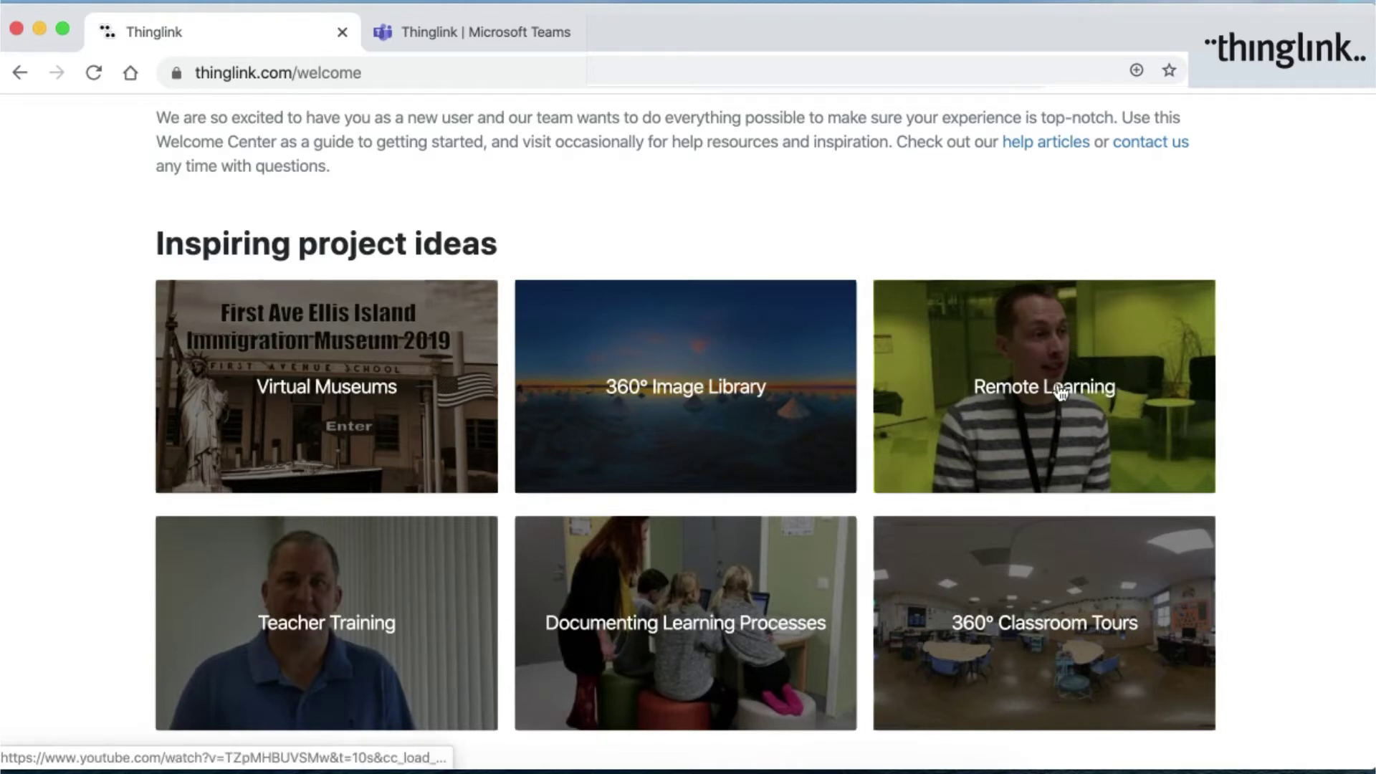
scroll(352, 649, down, 3)
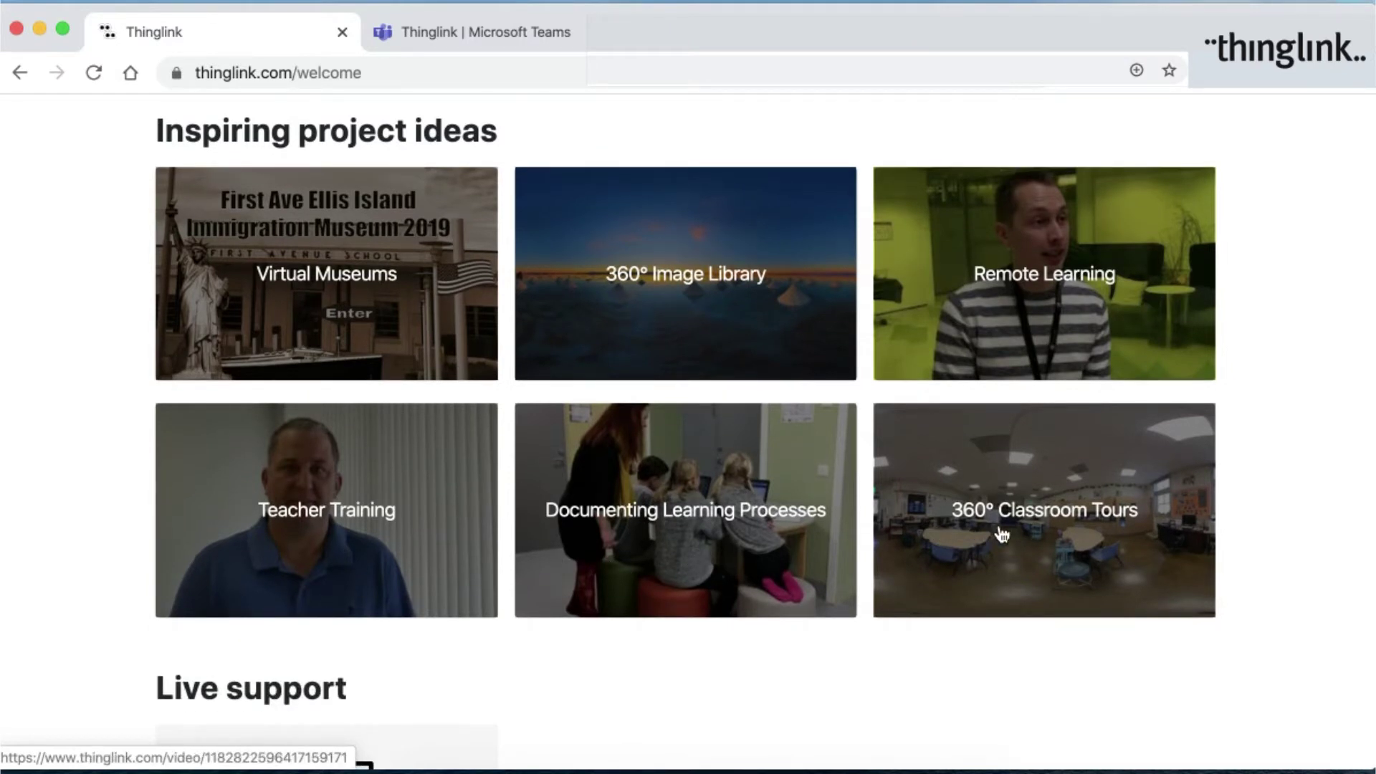
scroll(1001, 533, down, 5)
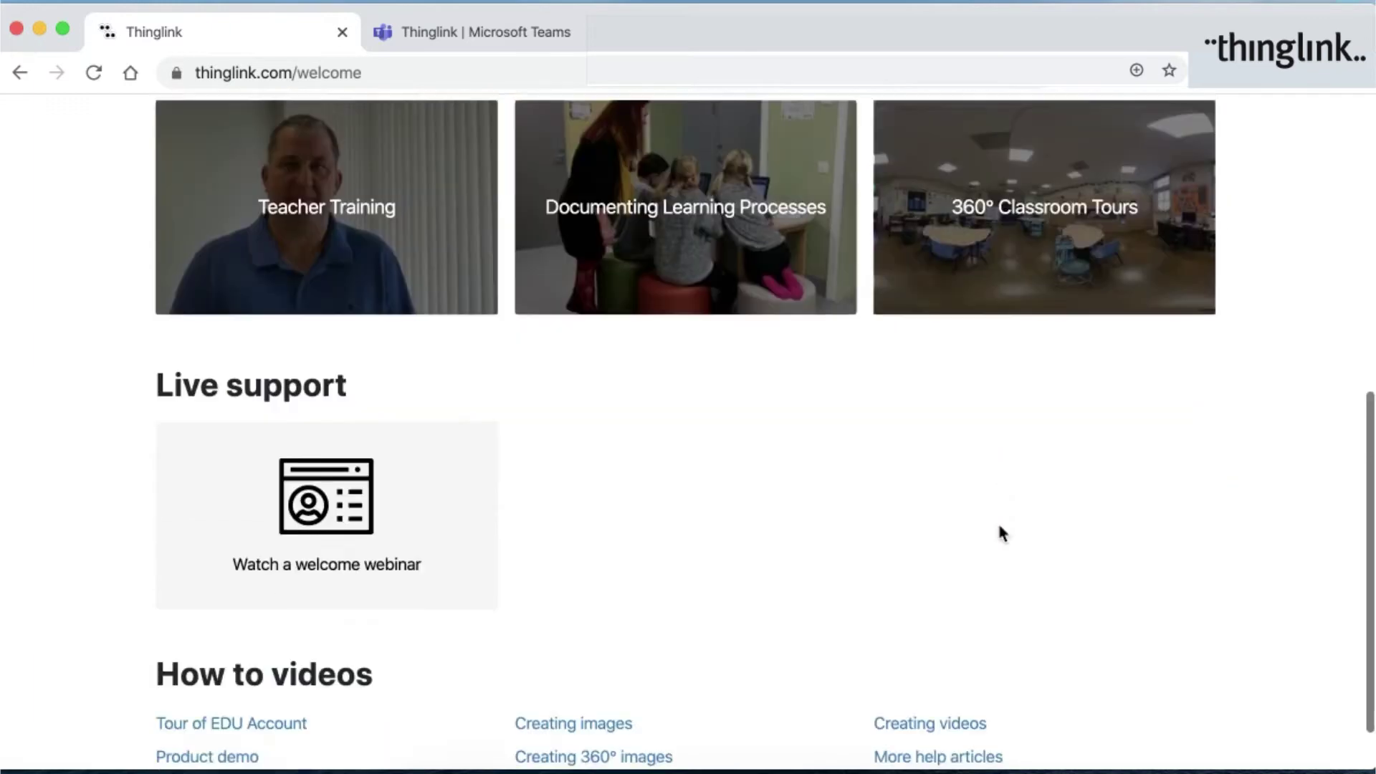
scroll(999, 527, down, 1)
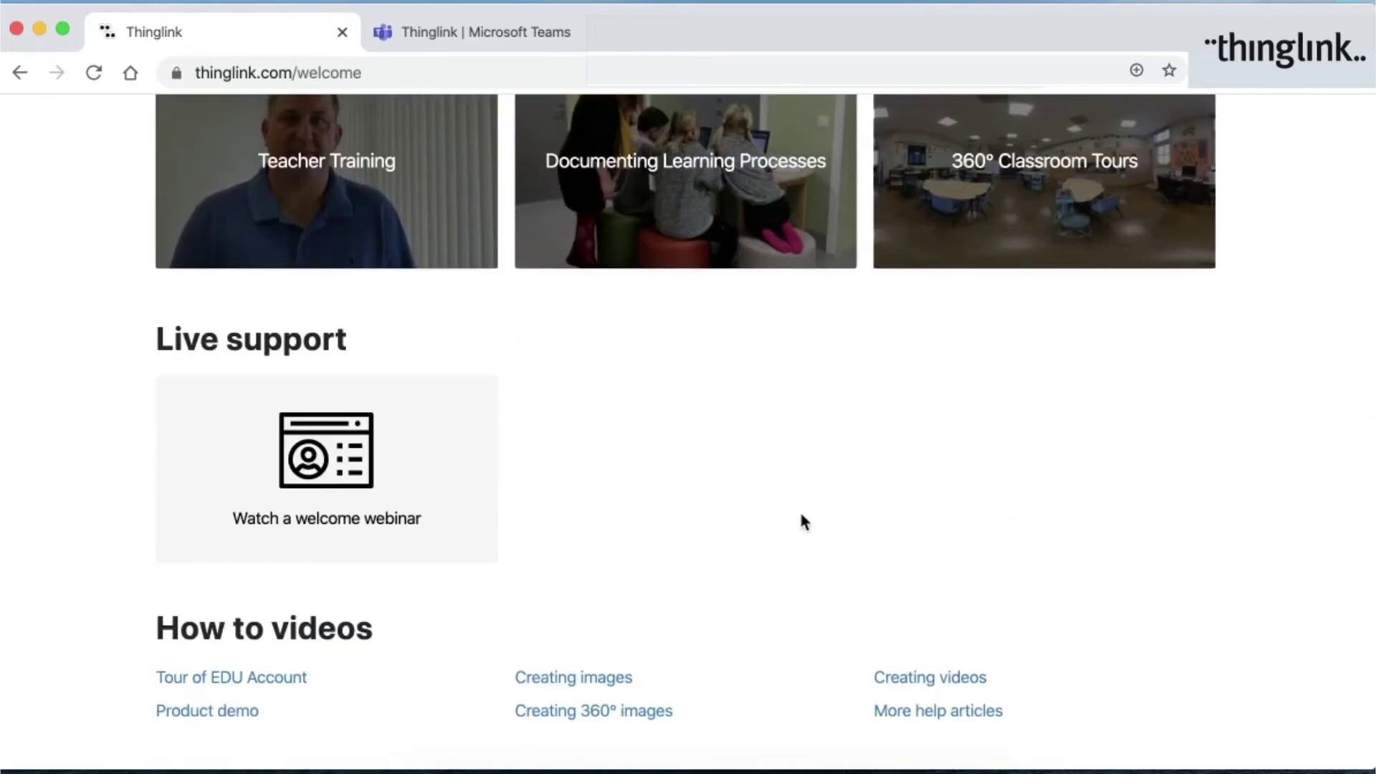
scroll(801, 520, up, 10)
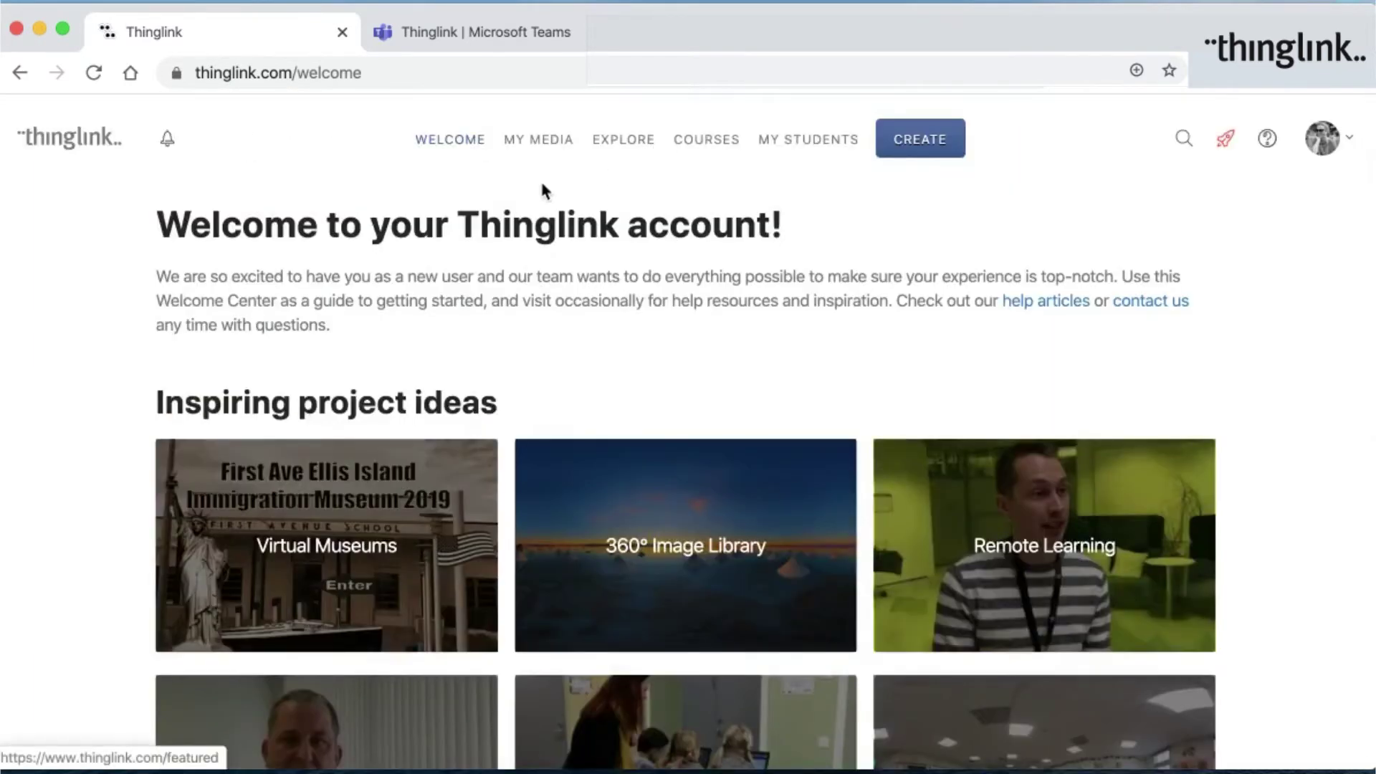
click(558, 137)
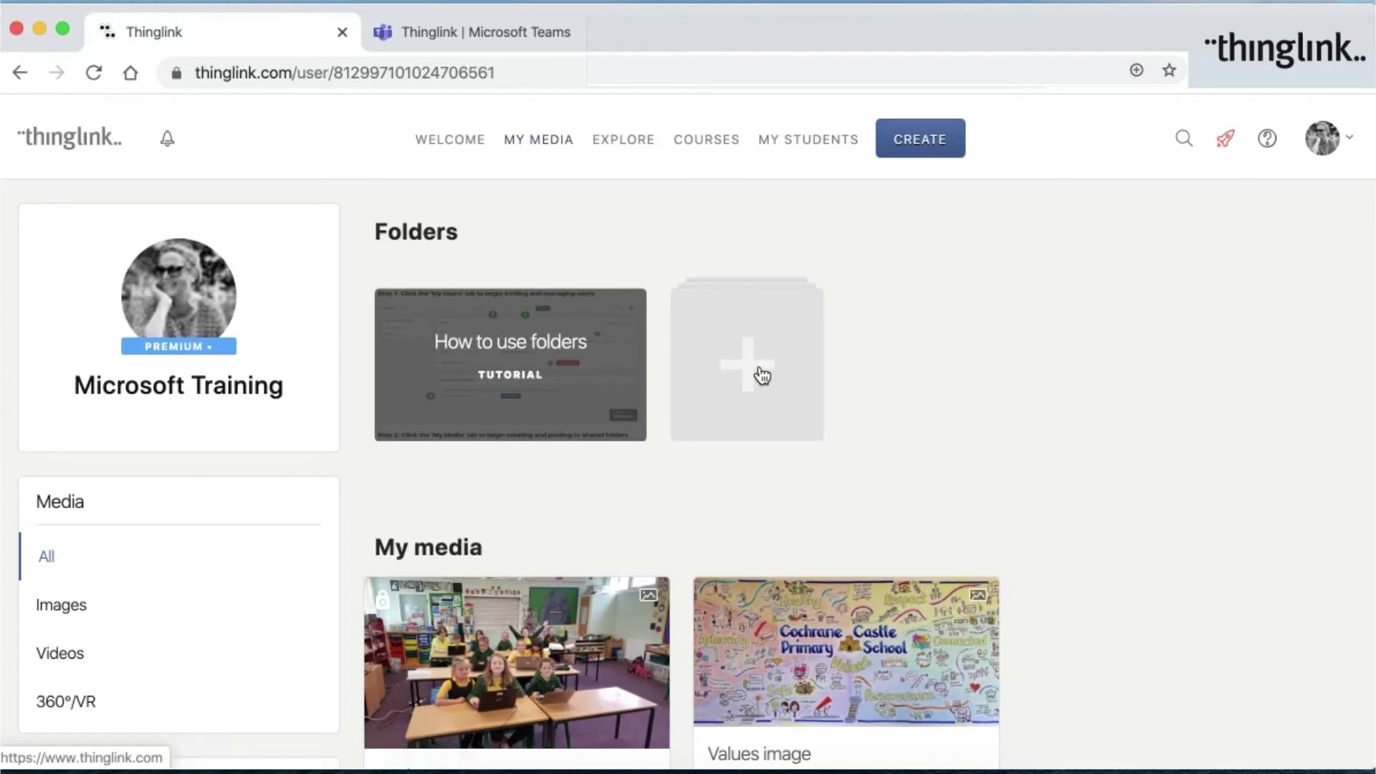
Look over My Media, then go to EXPLORE, headed by Abu Simbel.
scroll(762, 386, down, 1)
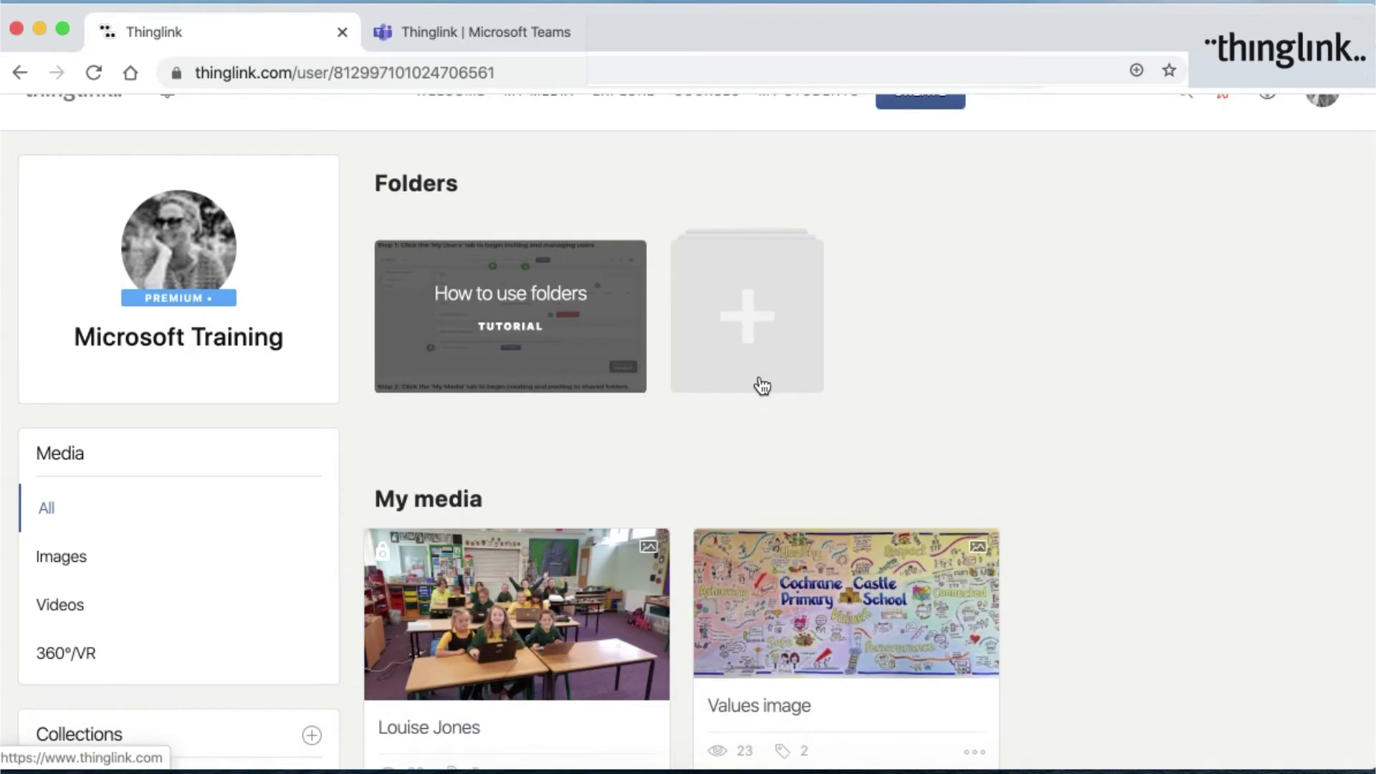
scroll(267, 449, down, 3)
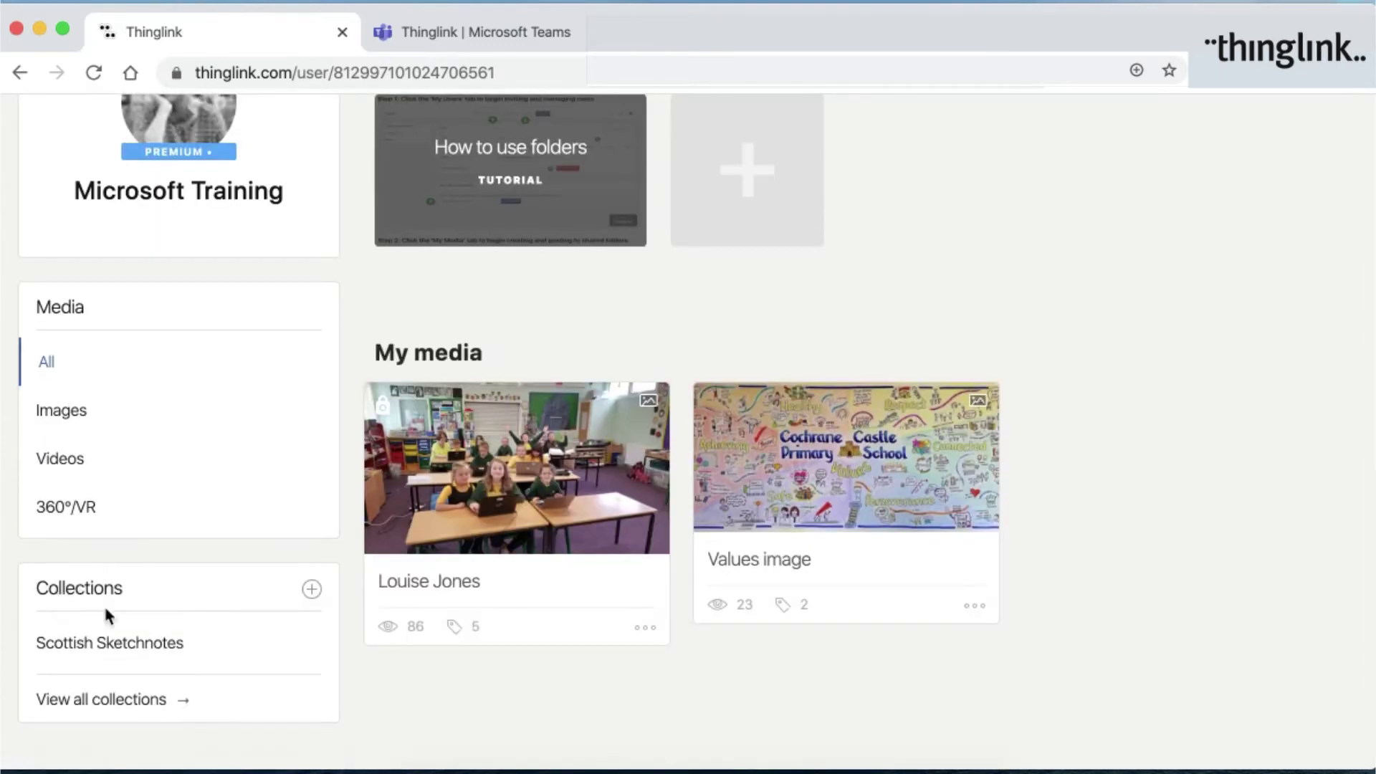
scroll(137, 529, up, 4)
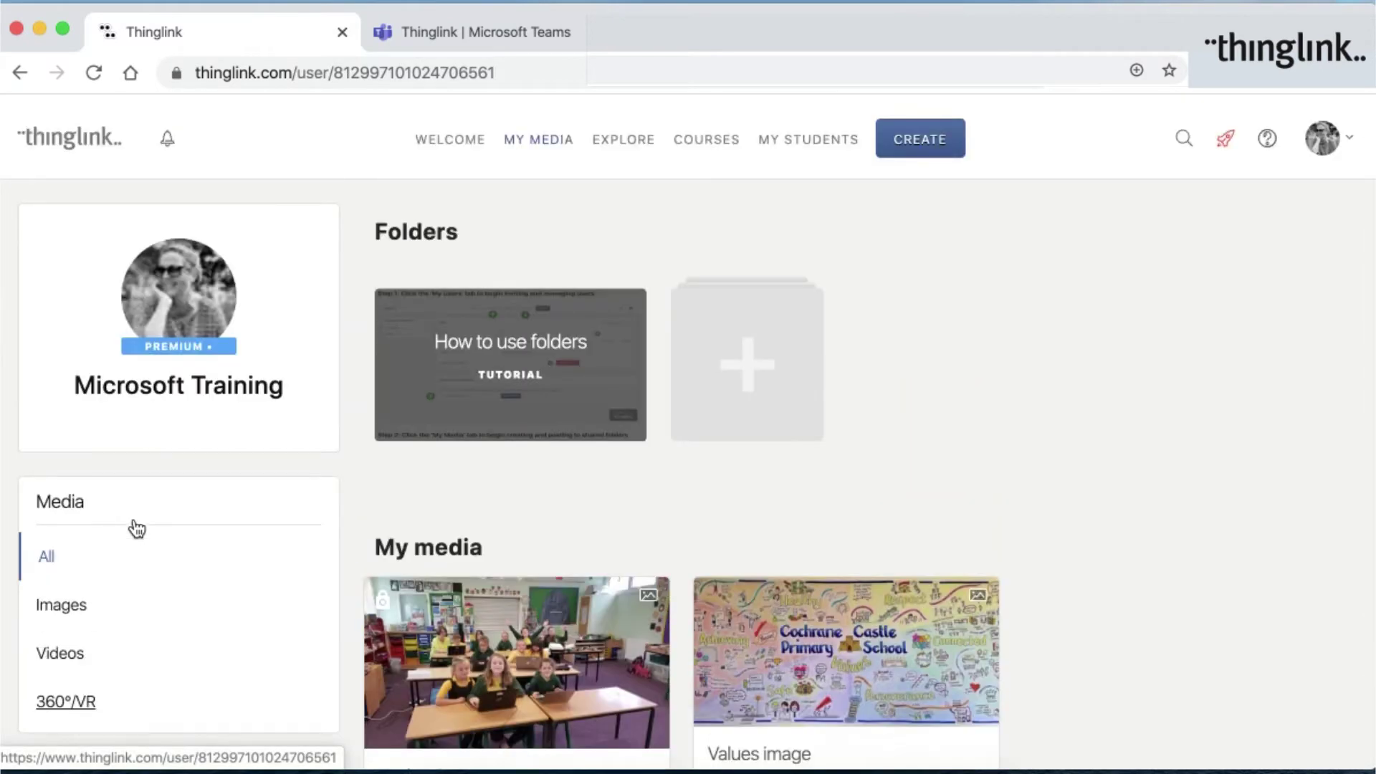
click(640, 143)
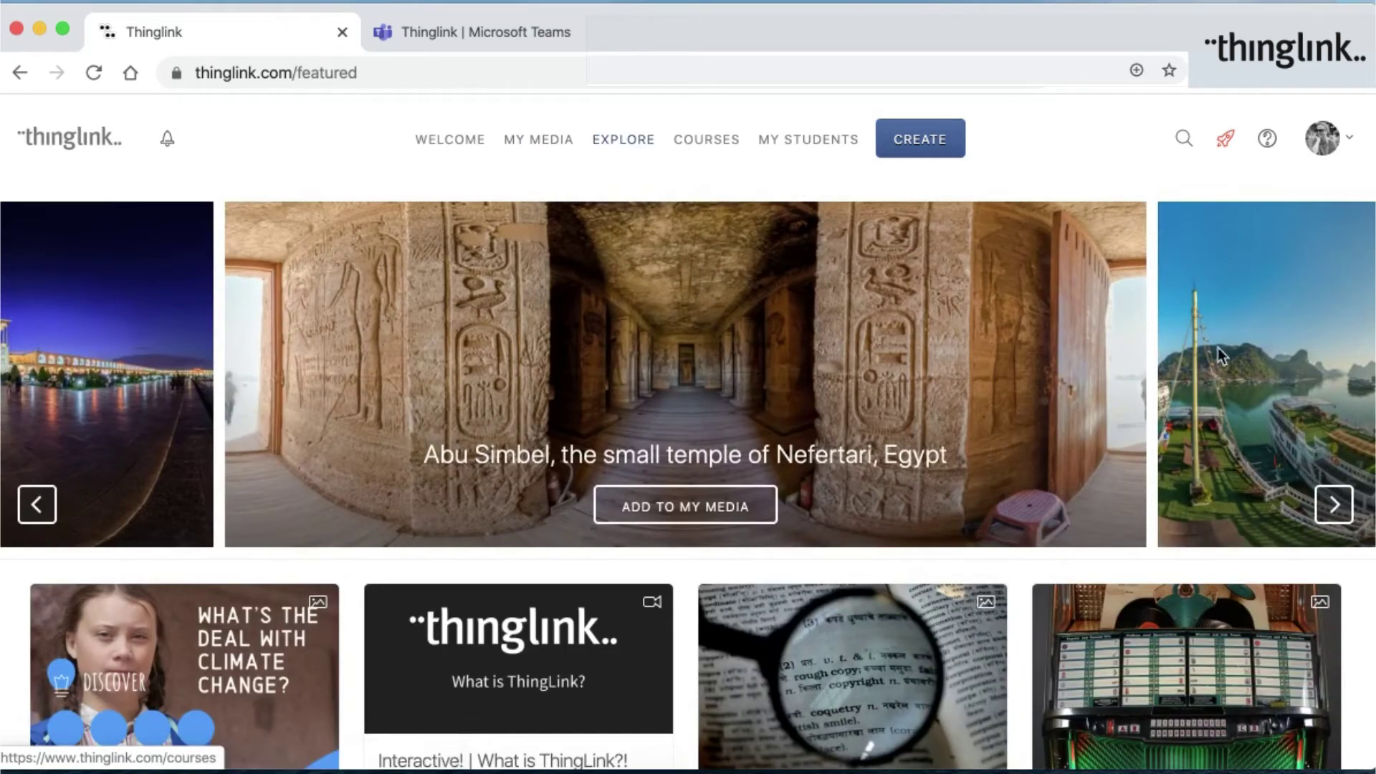
Advance the carousel to Ha Long Bay, browse public scenes, then go to COURSES.
click(1334, 506)
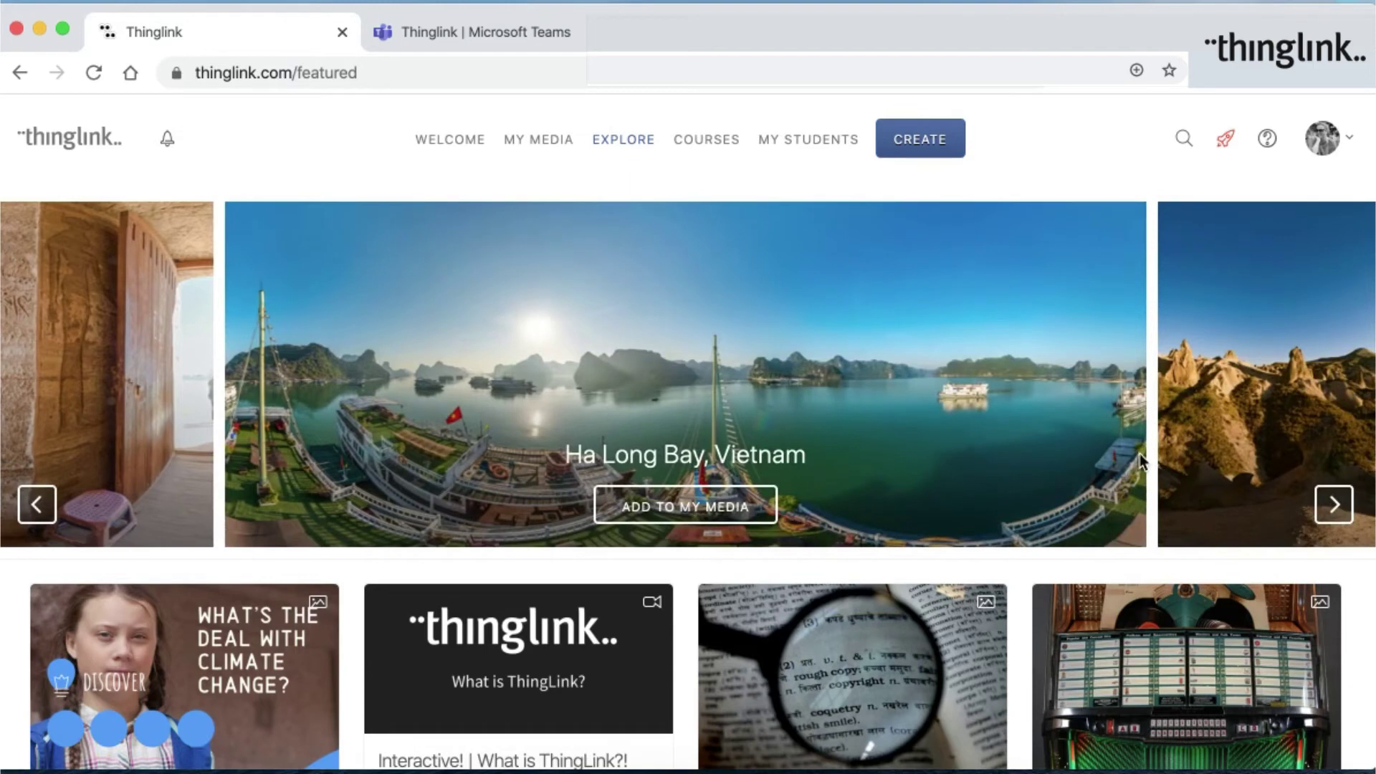
scroll(1141, 461, down, 3)
scroll(1141, 461, down, 3)
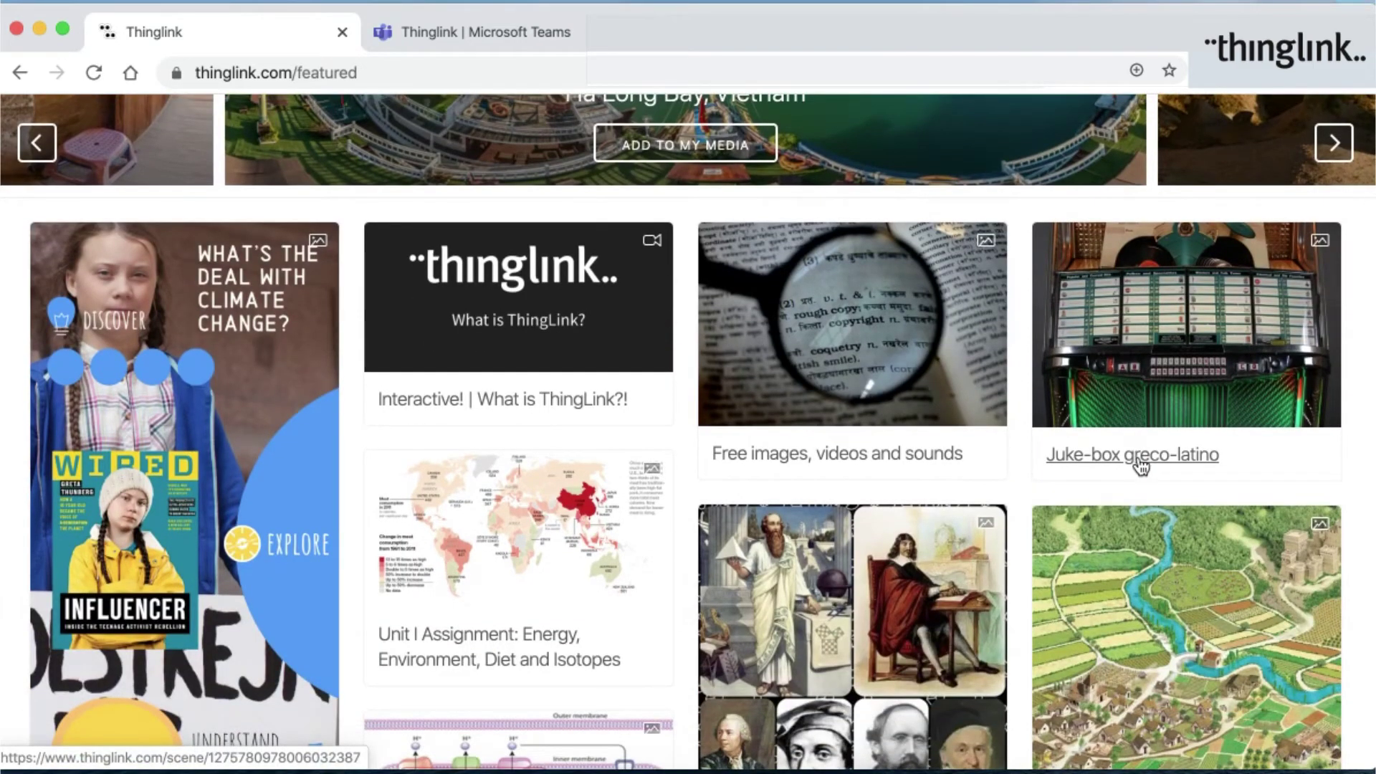
scroll(1142, 461, up, 5)
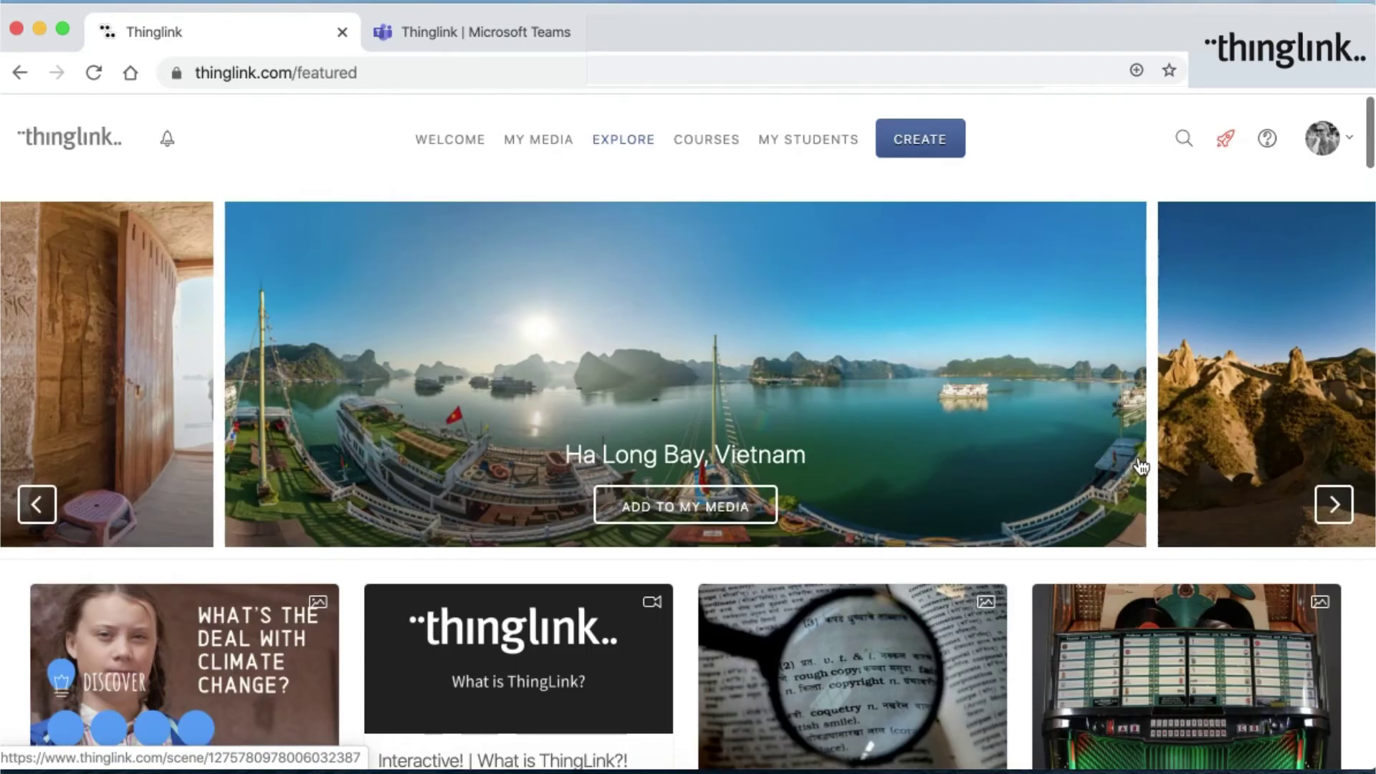
click(714, 142)
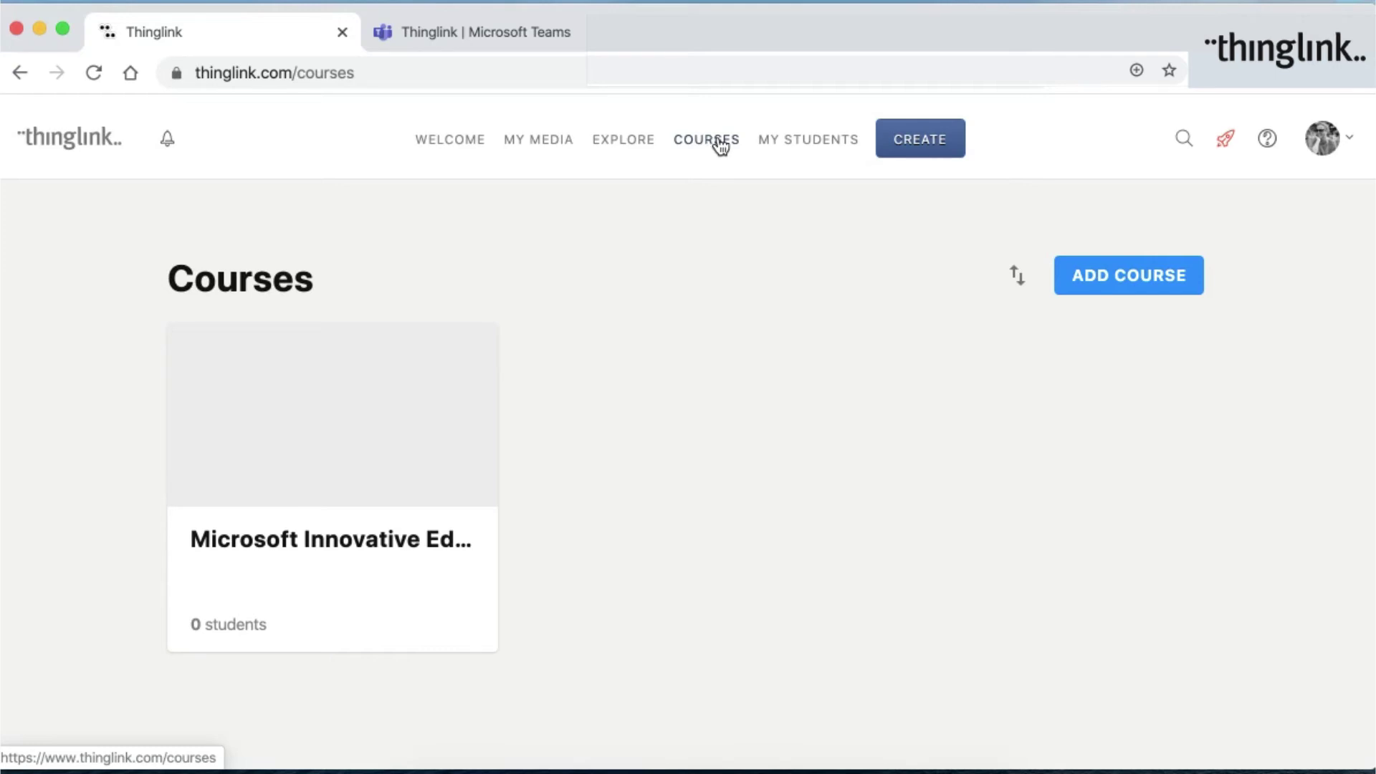
Go to MY STUDENTS' groups page, then show the CREATE upload dropdown.
click(818, 141)
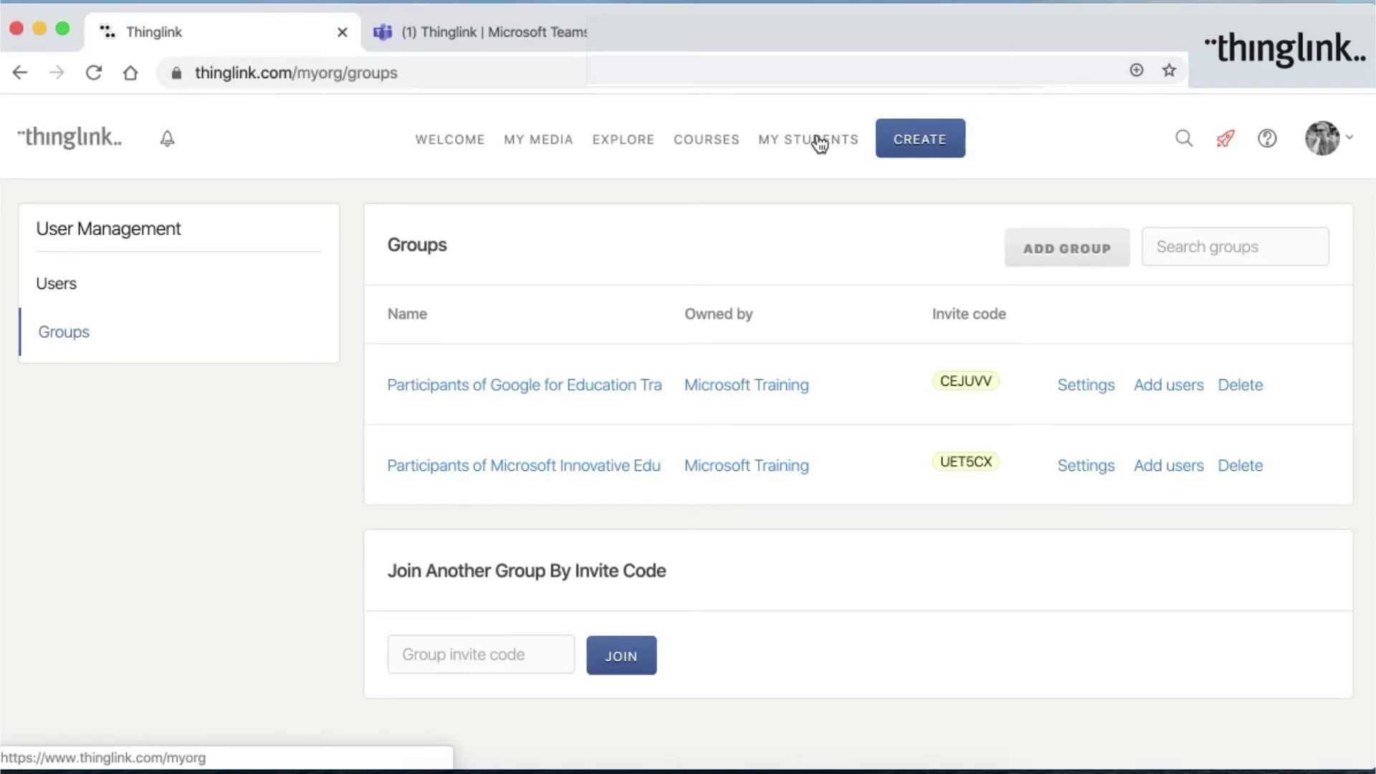
click(934, 143)
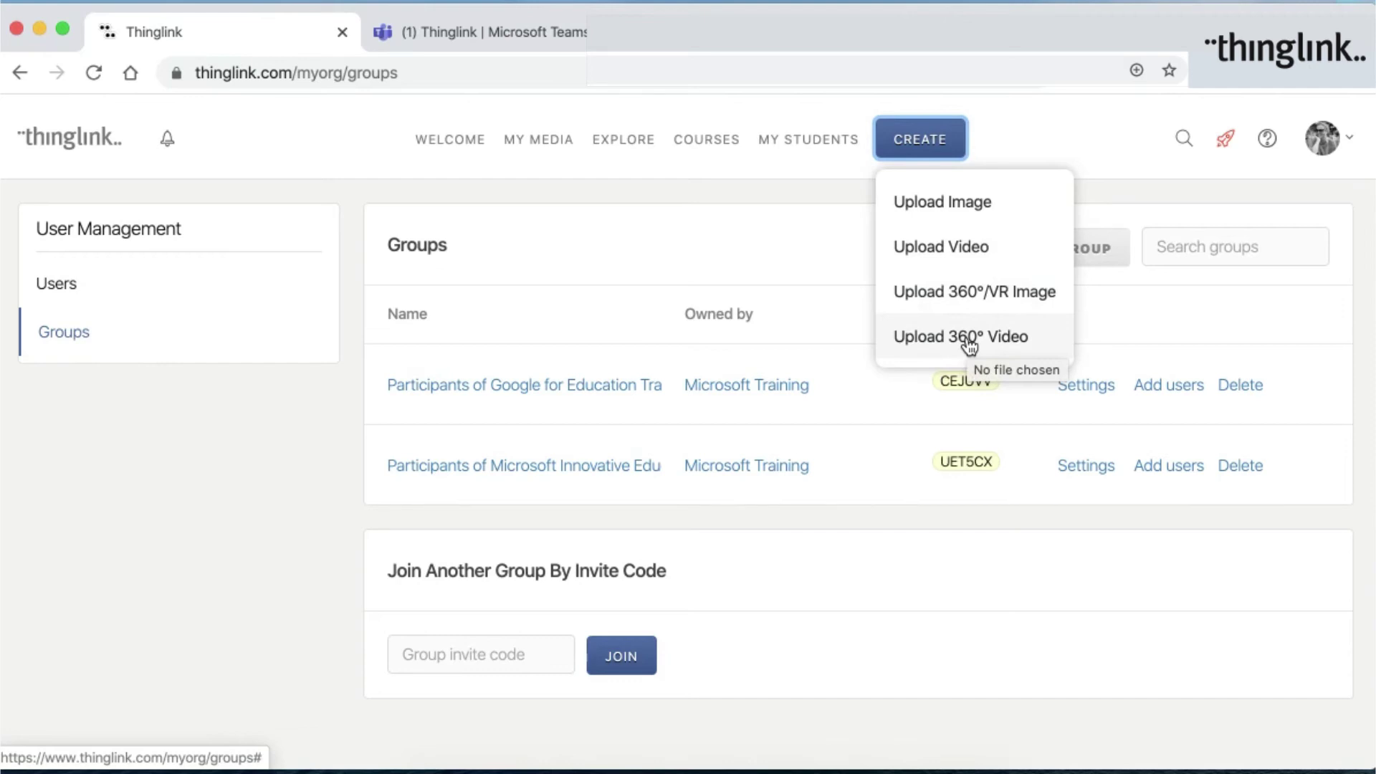
Open Account Settings from the avatar menu and review the Premium Teacher billing details.
click(1324, 147)
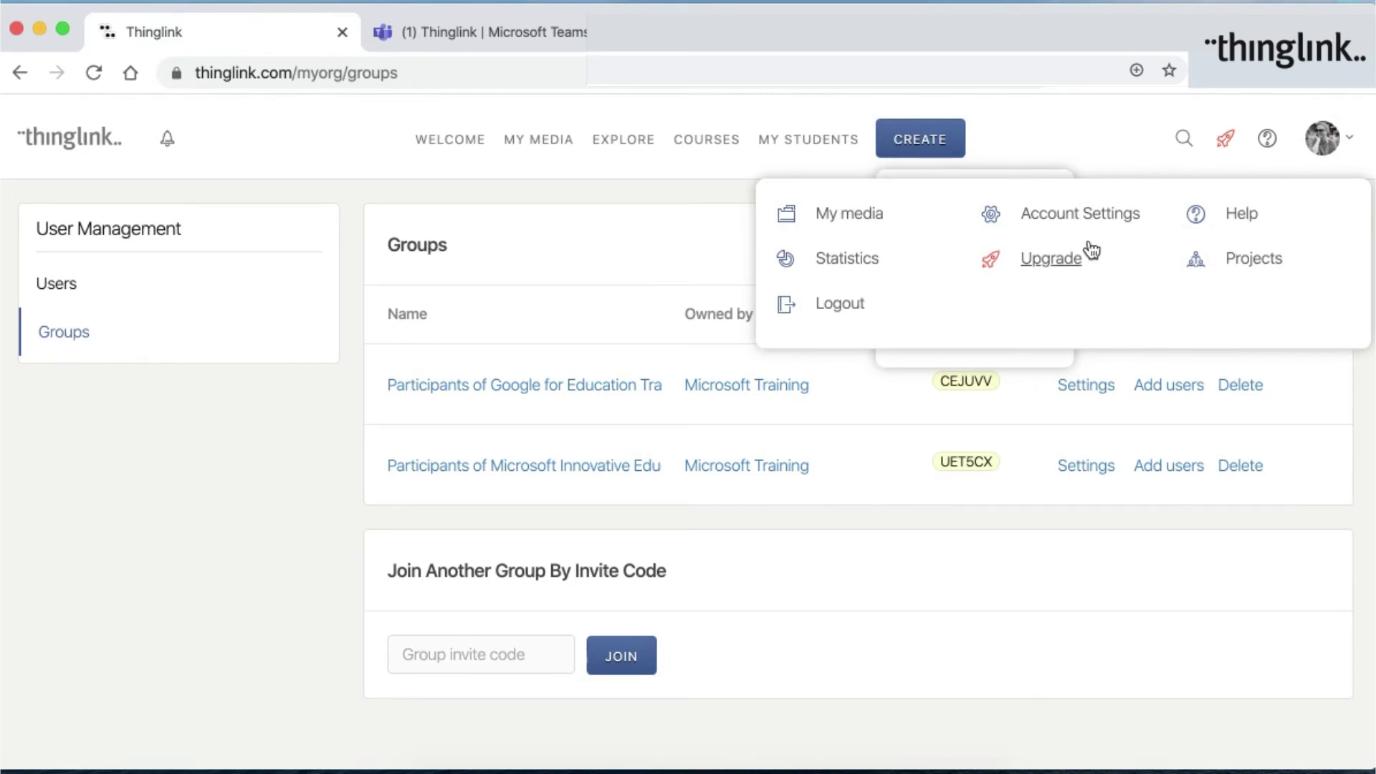
click(1087, 215)
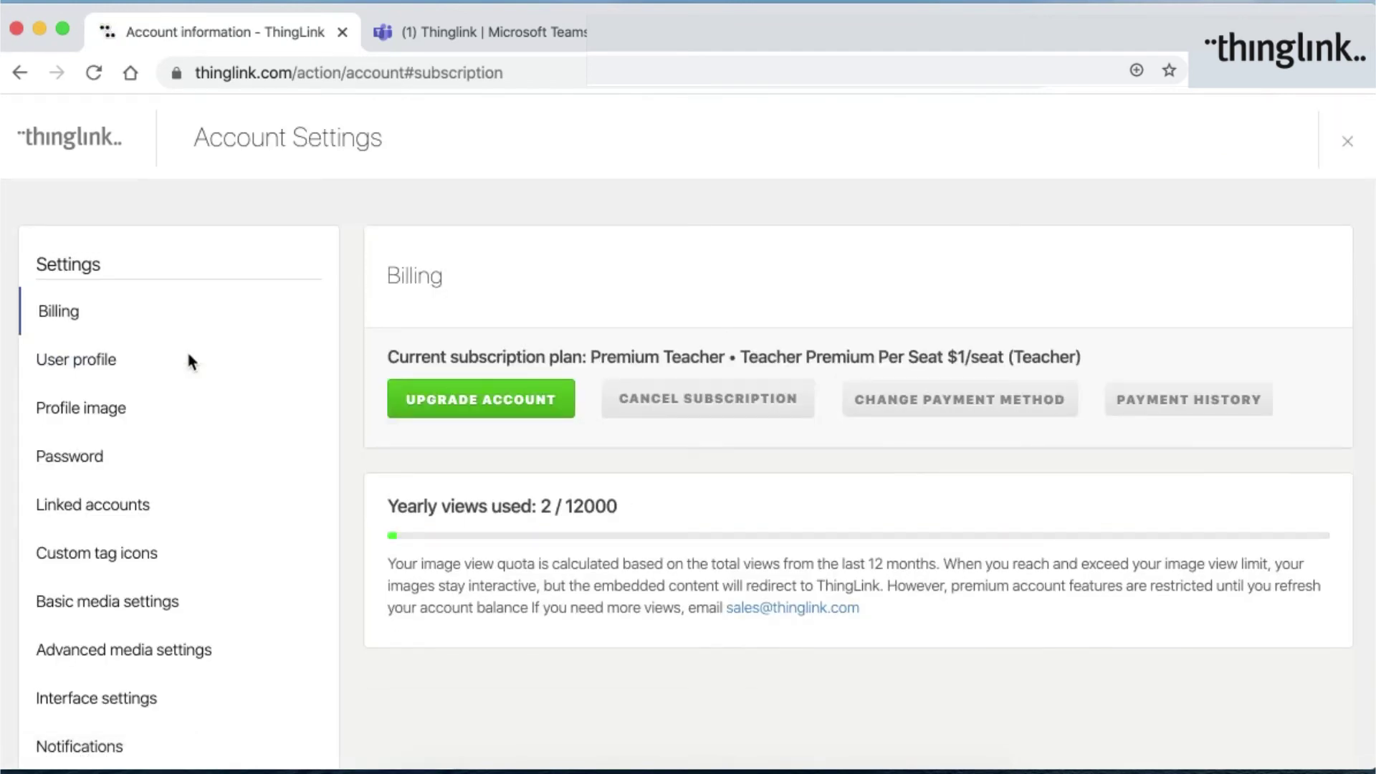
scroll(189, 355, down, 3)
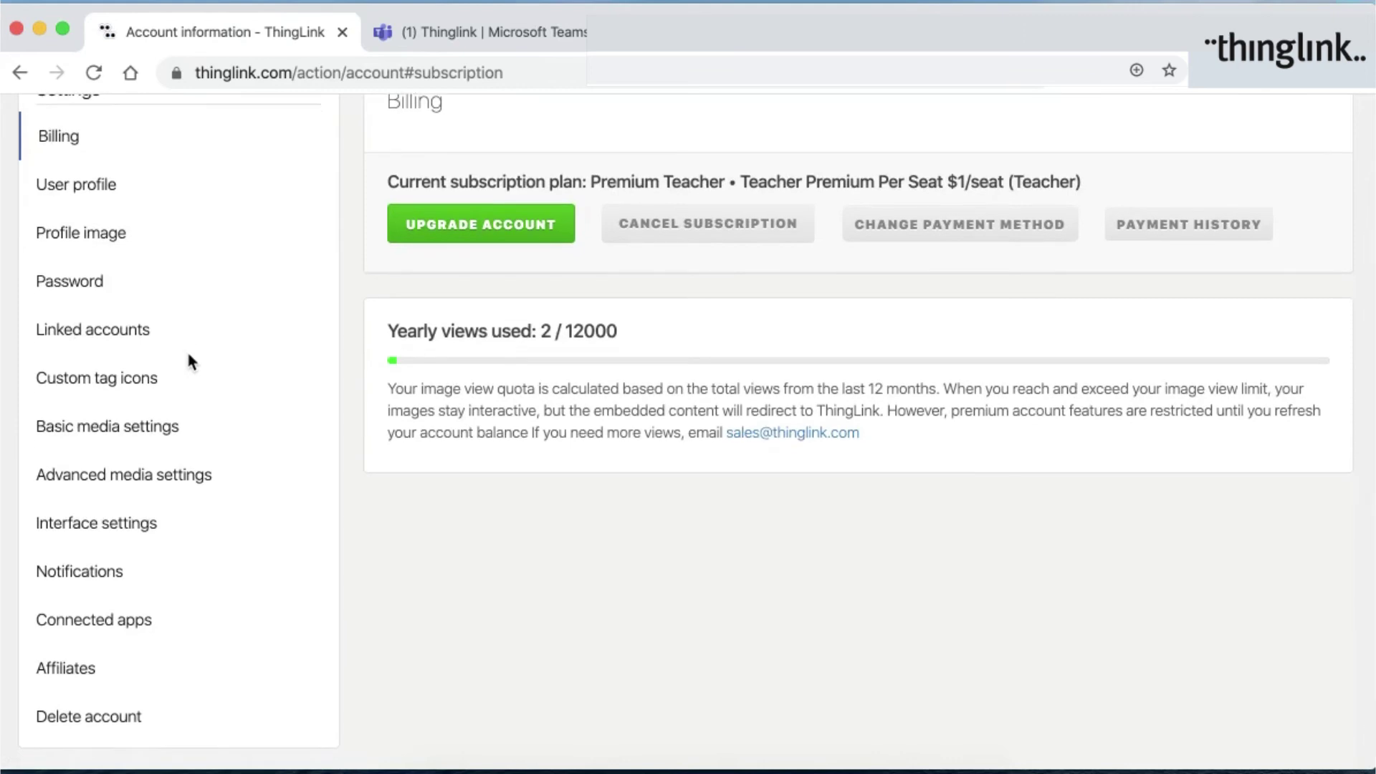
scroll(189, 355, up, 3)
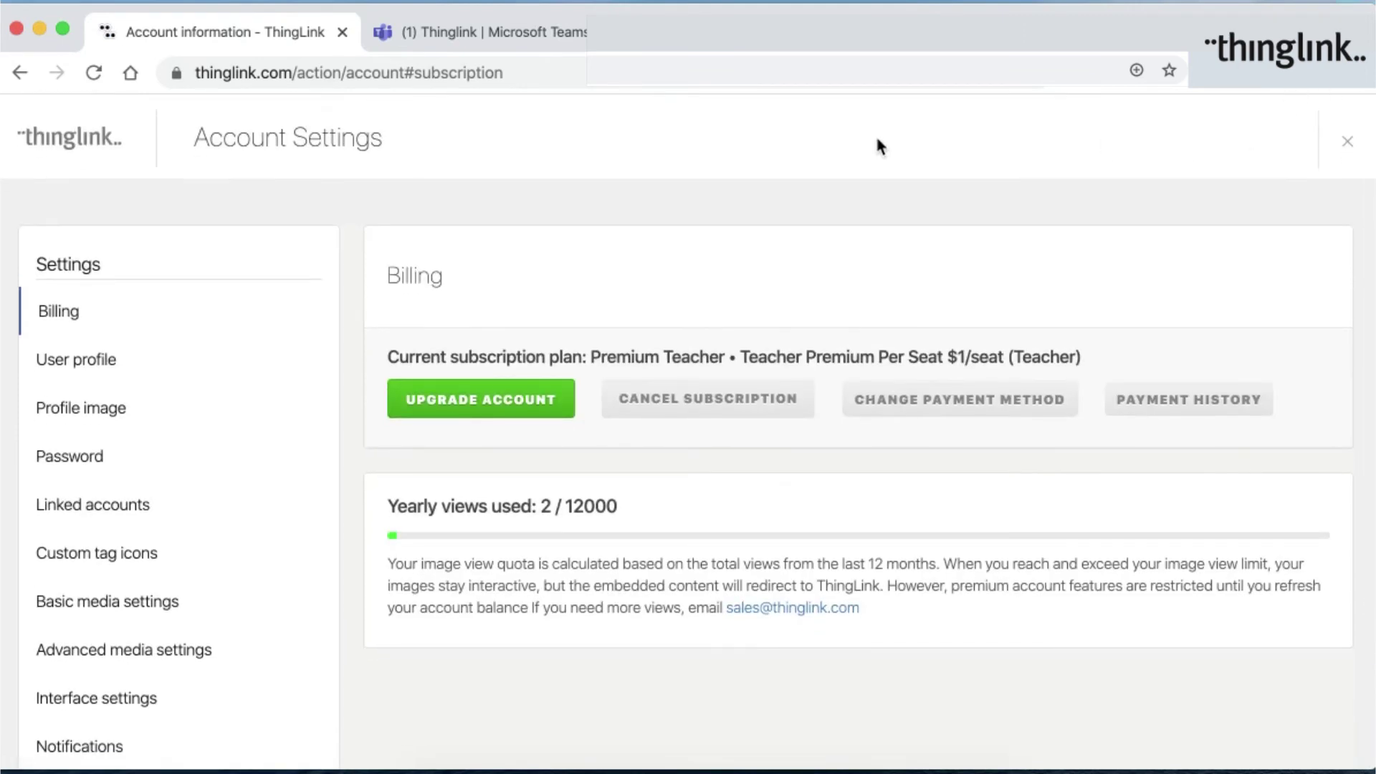
Close Account Settings, open ThingLink Help in a second tab, then return to My Media.
click(1347, 143)
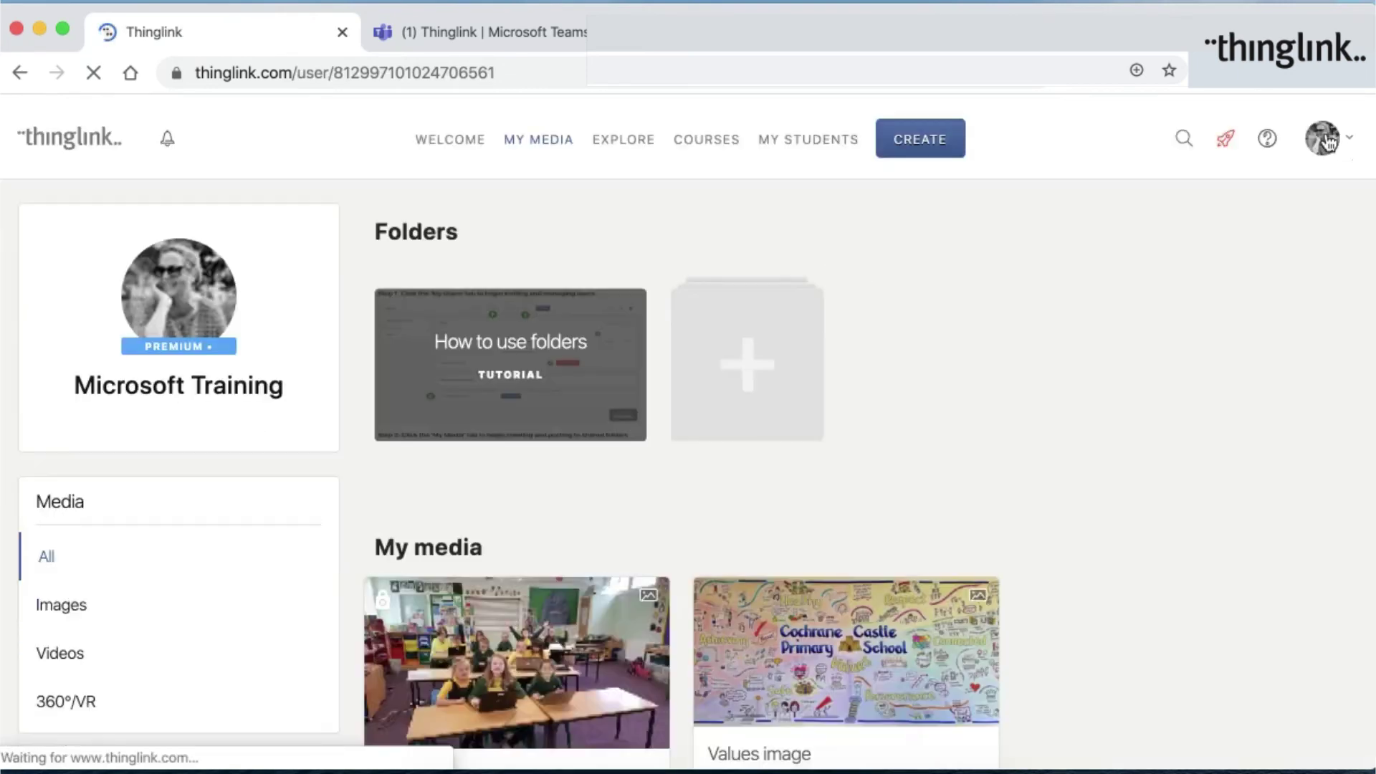
click(1328, 142)
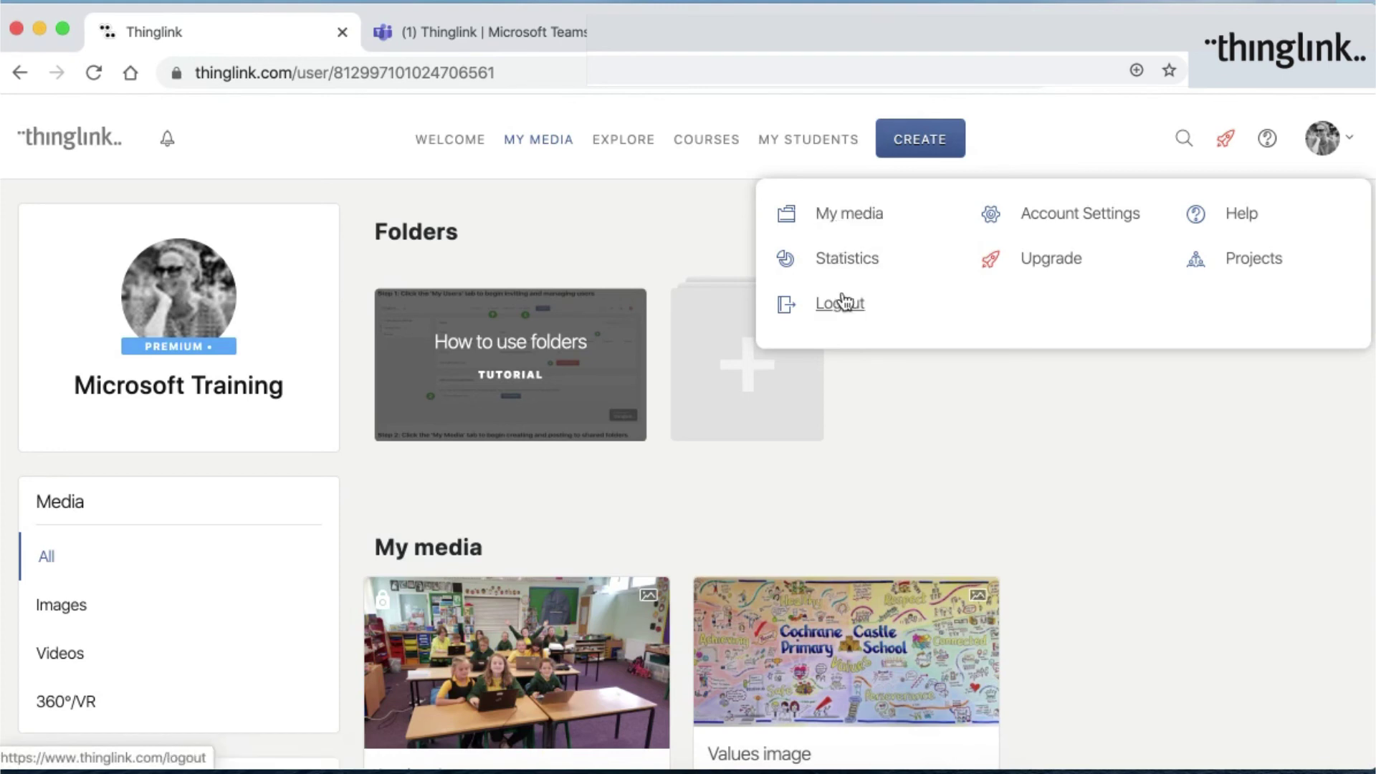
click(1250, 218)
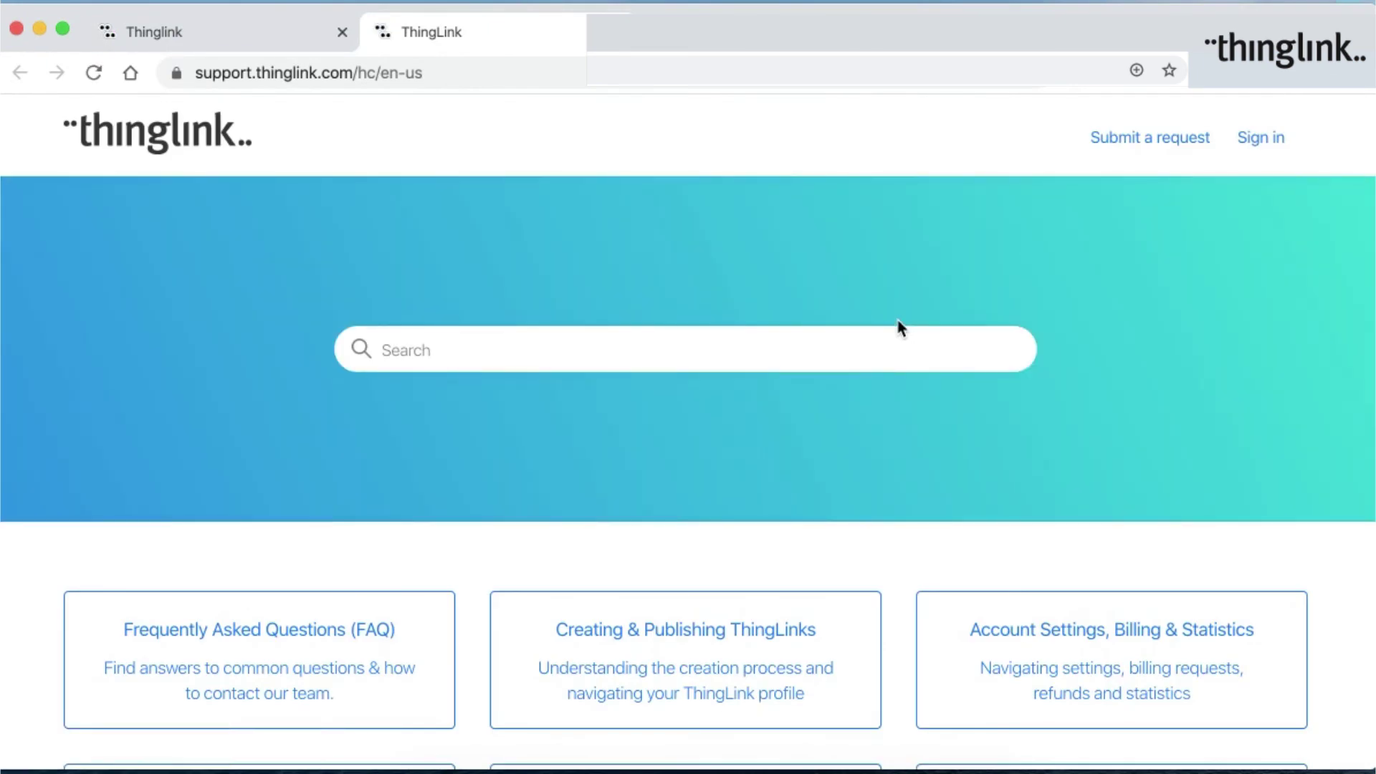
click(188, 28)
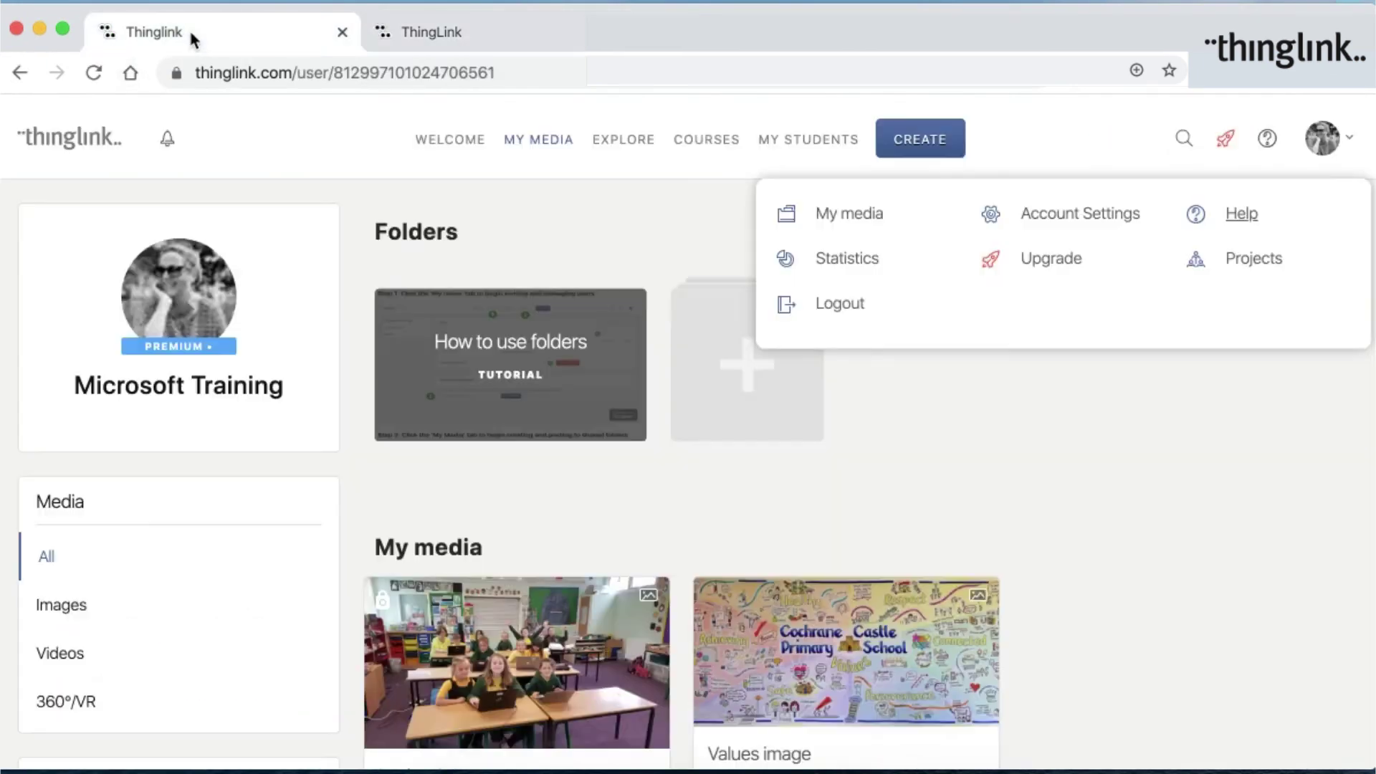
click(1114, 430)
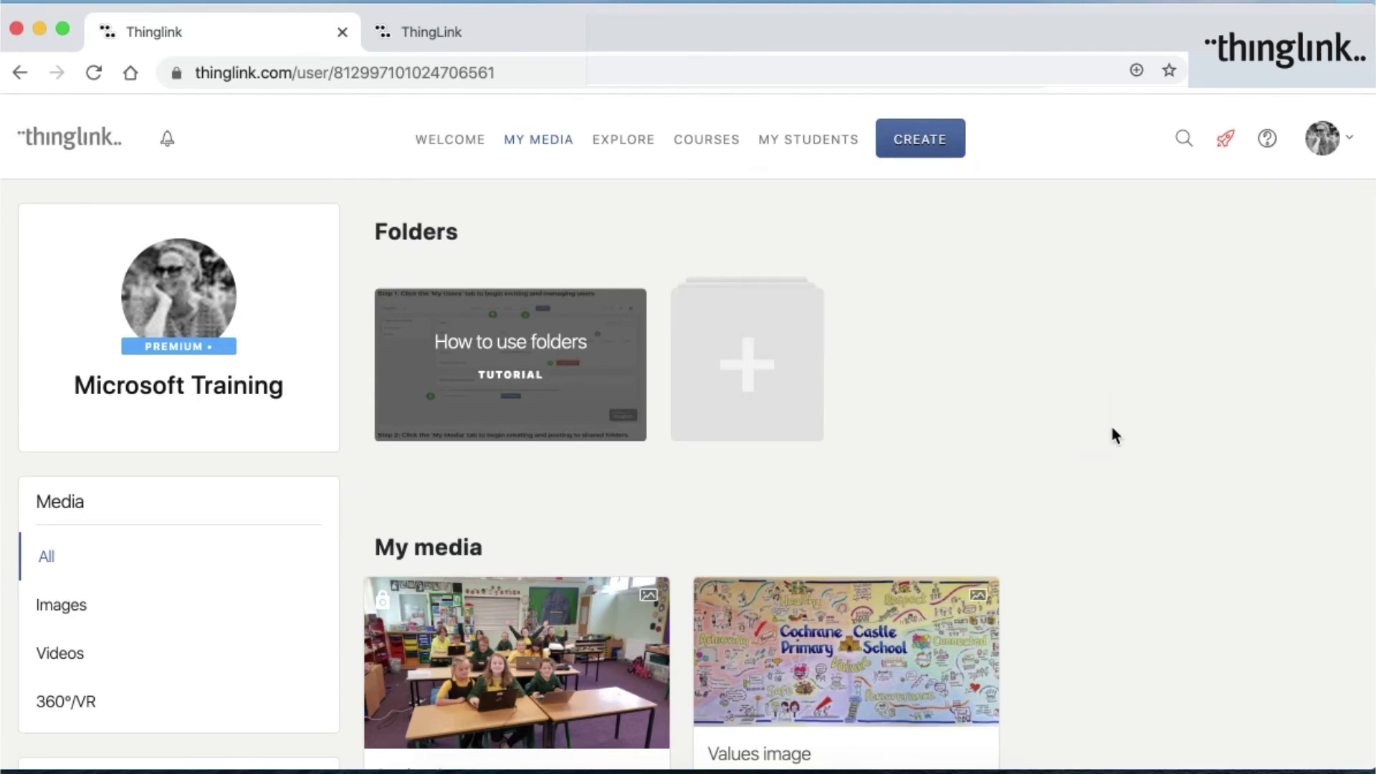